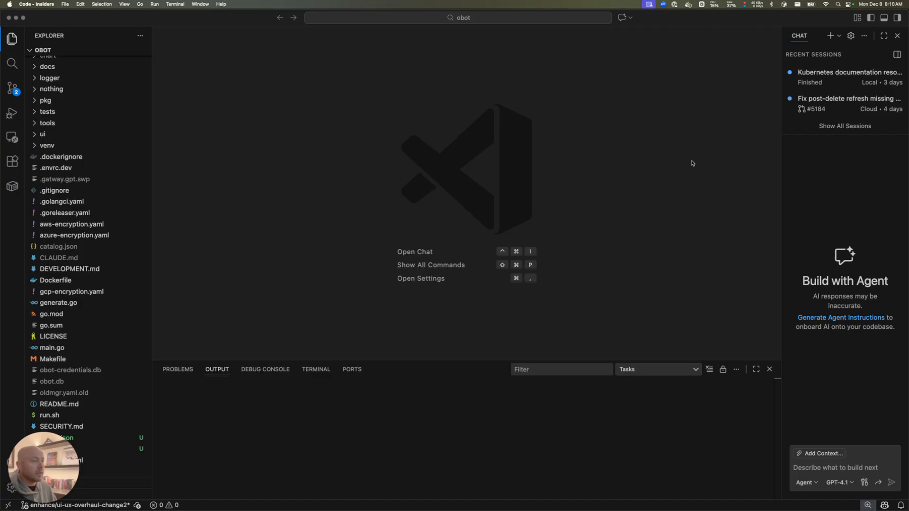
Focus the VS Code Insiders window and bring up the Command Palette
left_click(635, 129)
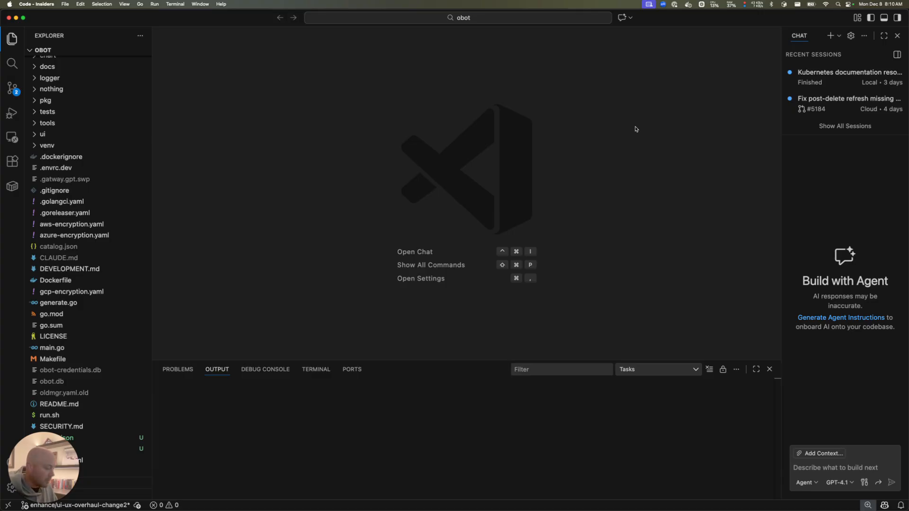
key("super+shift+p")
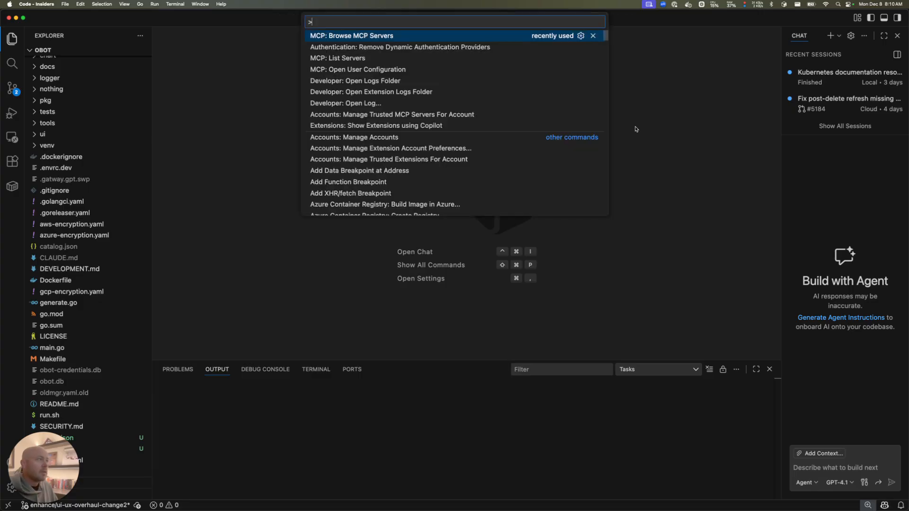
Run 'MCP: Browse MCP Servers' from the Command Palette to open the server gallery
type("mcp")
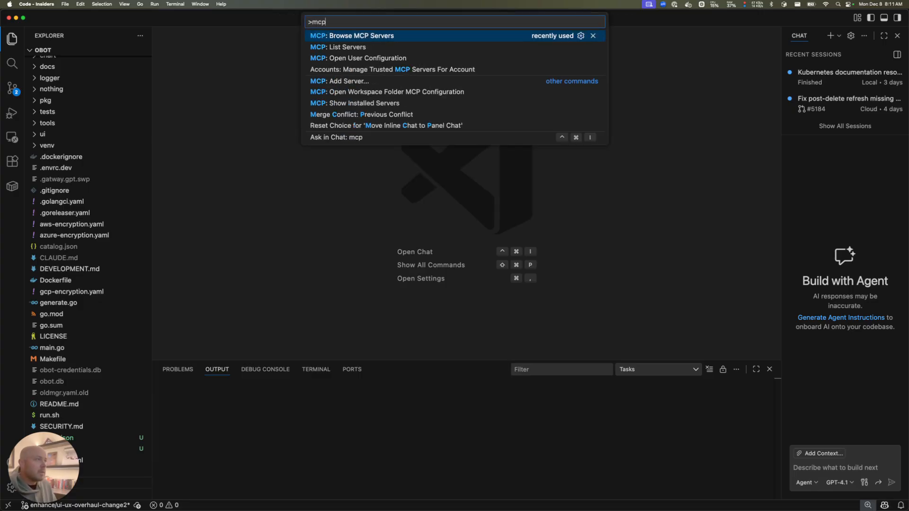
key("Down")
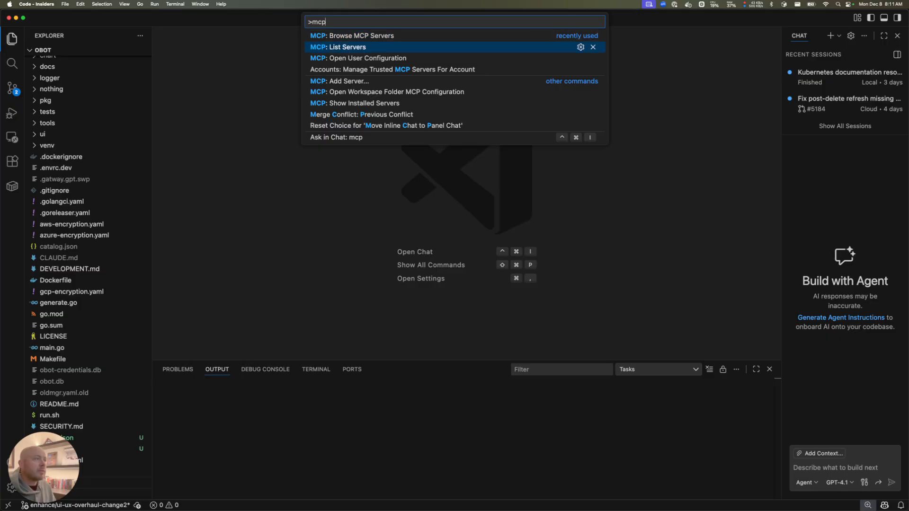
key("Down")
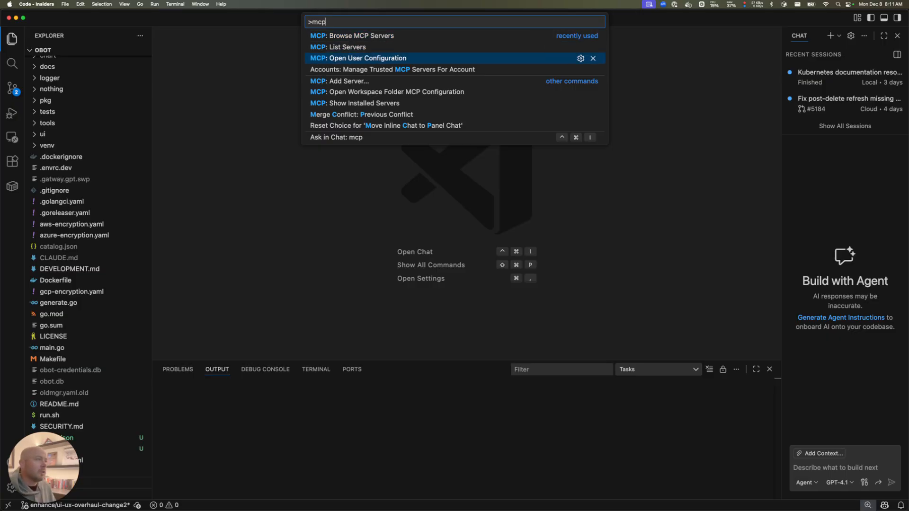
key("Up")
key("Up")
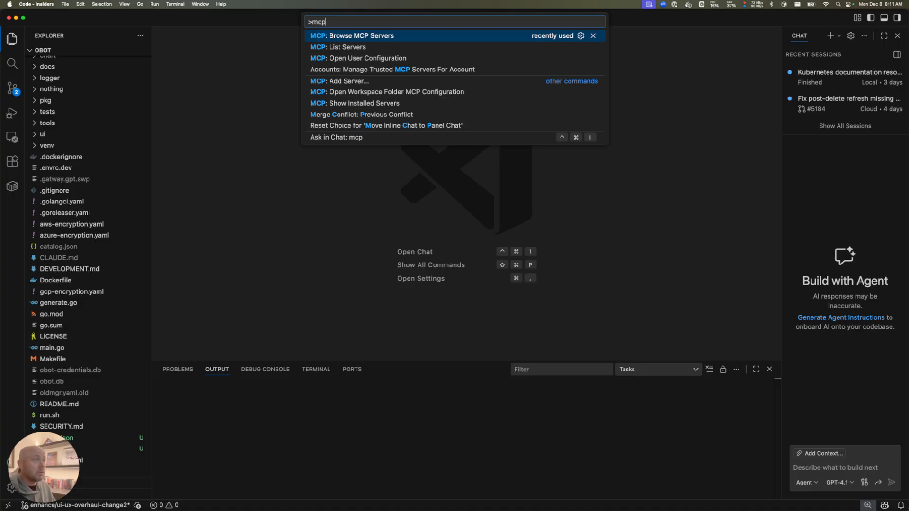
key("Return")
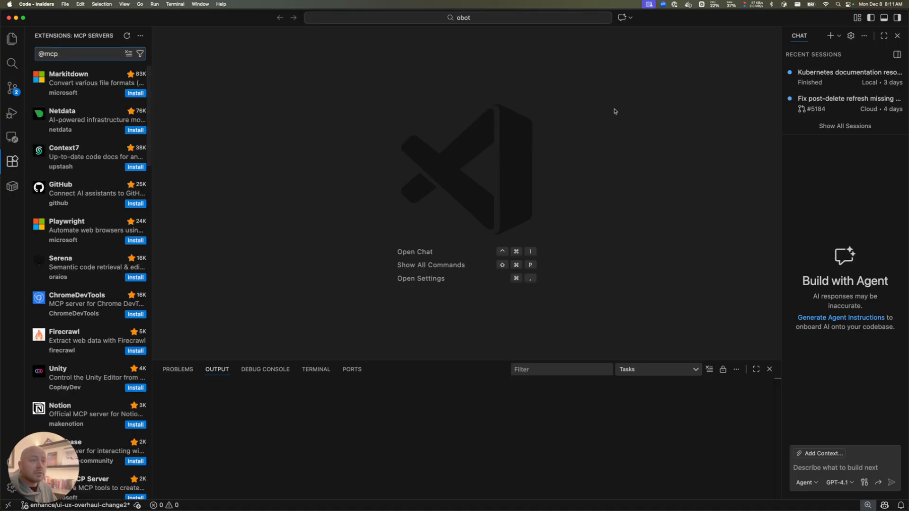
left_click_drag(152, 121, 175, 121)
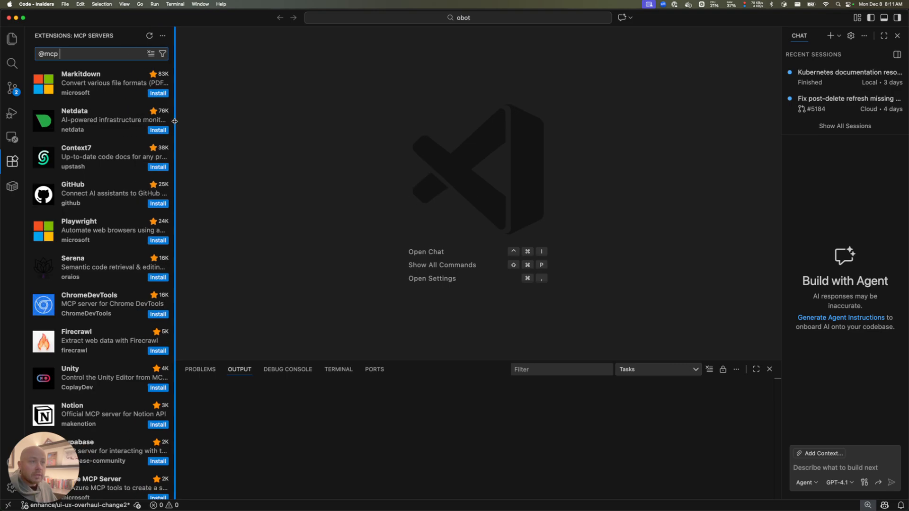
scroll(109, 171, "down", 5)
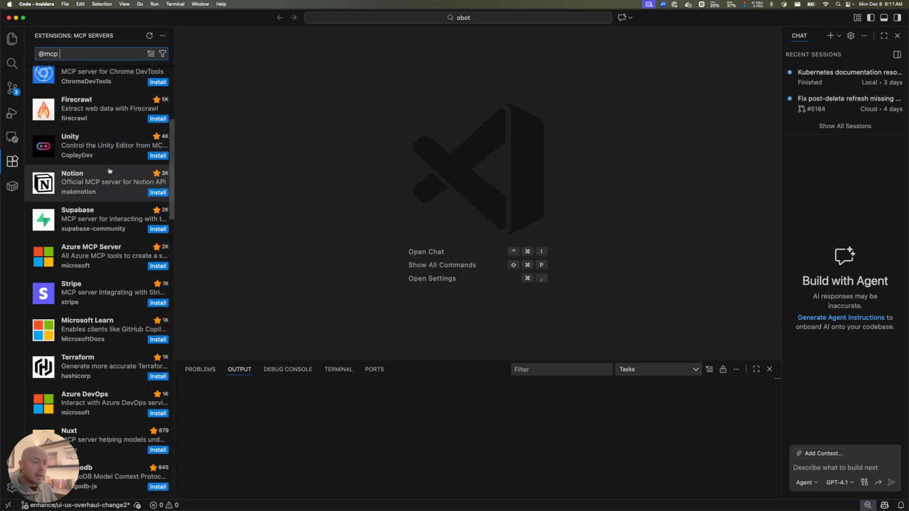
scroll(110, 171, "down", 15)
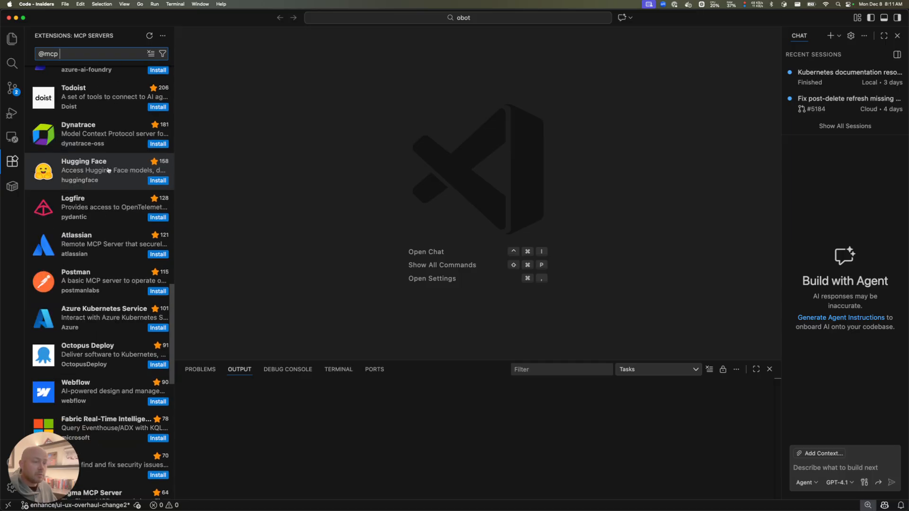
scroll(109, 170, "down", 6)
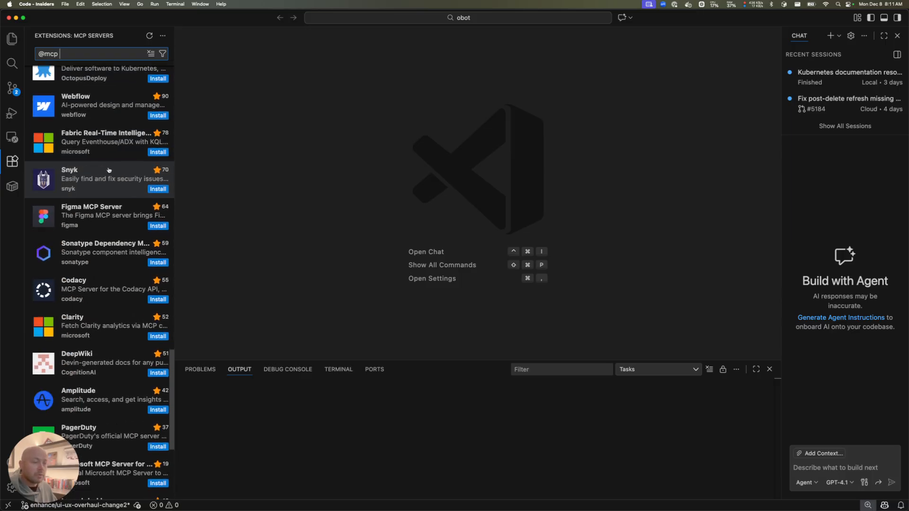
scroll(108, 170, "down", 5)
scroll(89, 162, "up", 13)
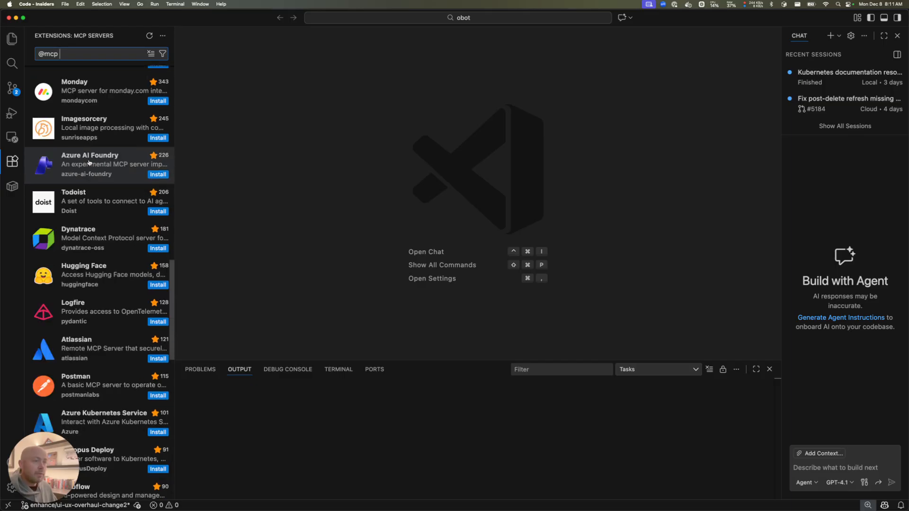
left_click(238, 146)
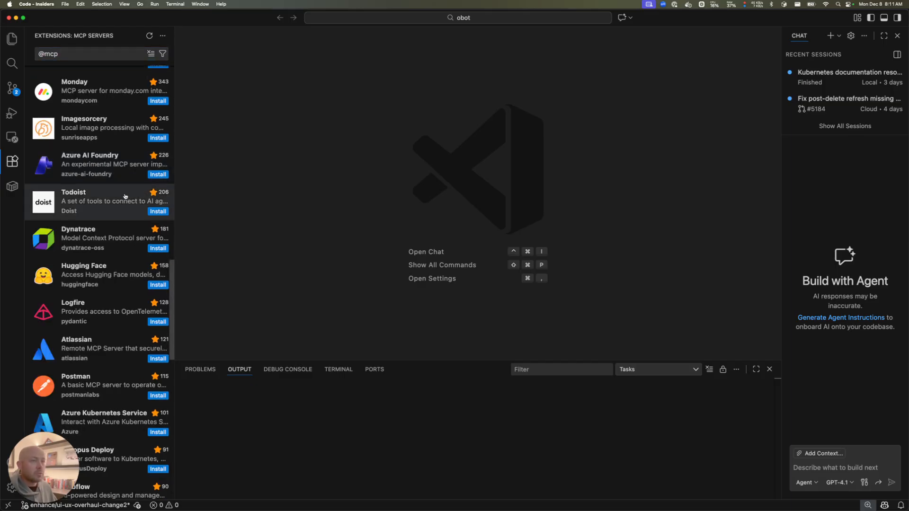
scroll(142, 199, "up", 15)
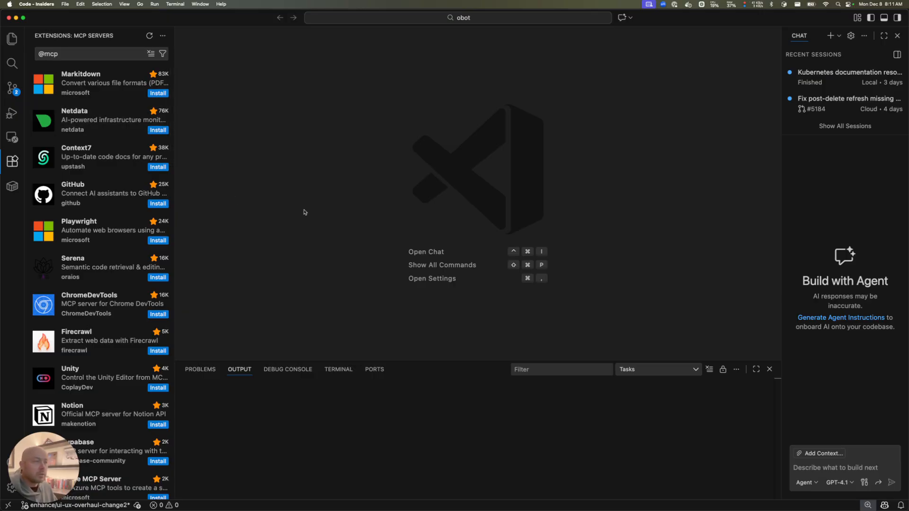
key("super+Tab")
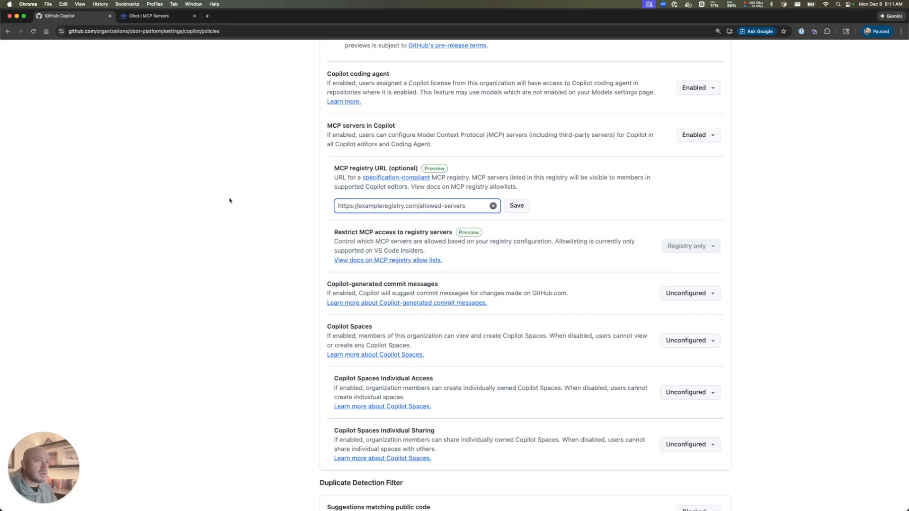
key("Return")
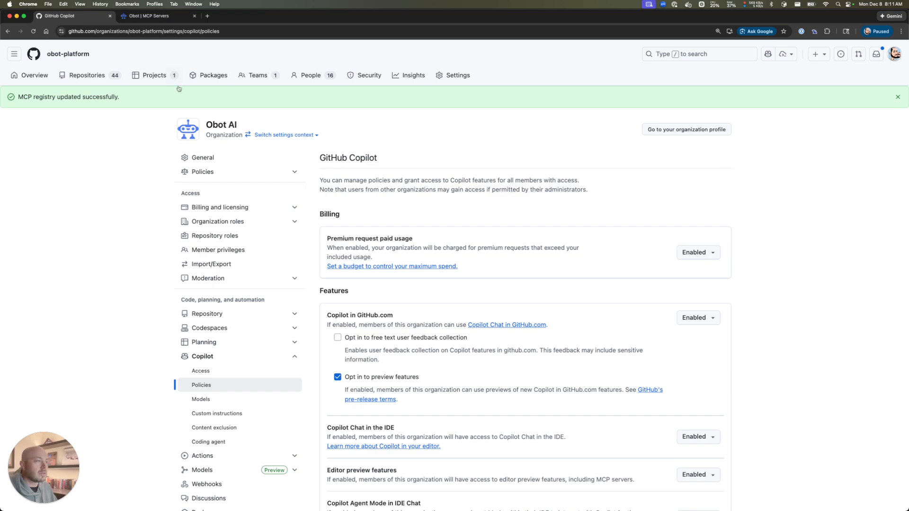
scroll(116, 286, "down", 1)
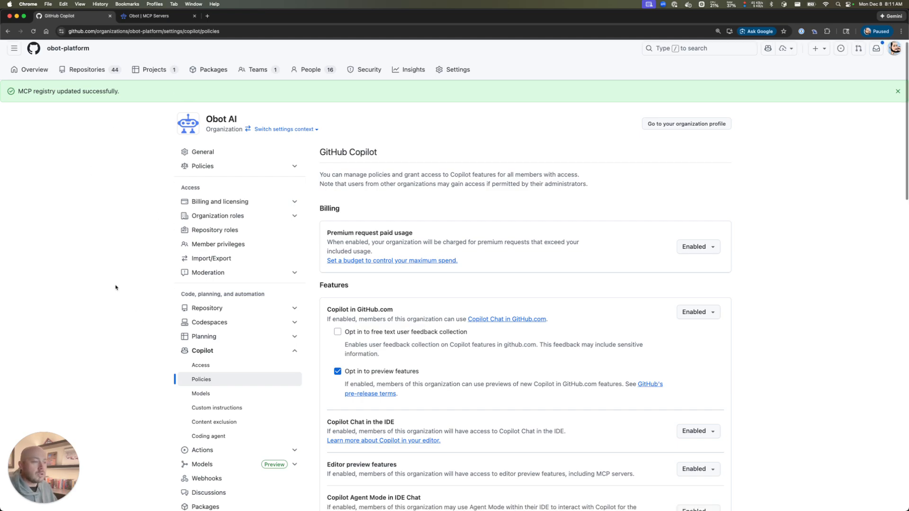
scroll(120, 275, "up", 1)
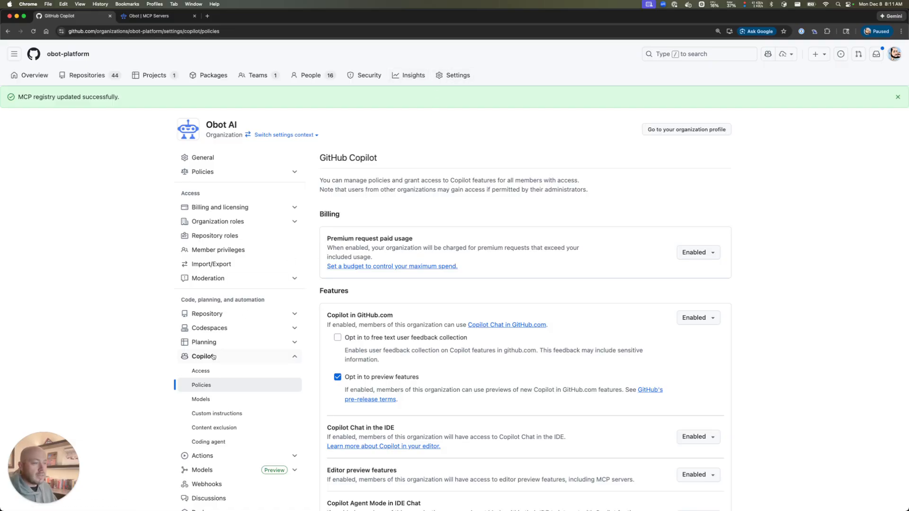
Scroll down to the MCP servers in Copilot policy section
scroll(231, 365, "down", 1)
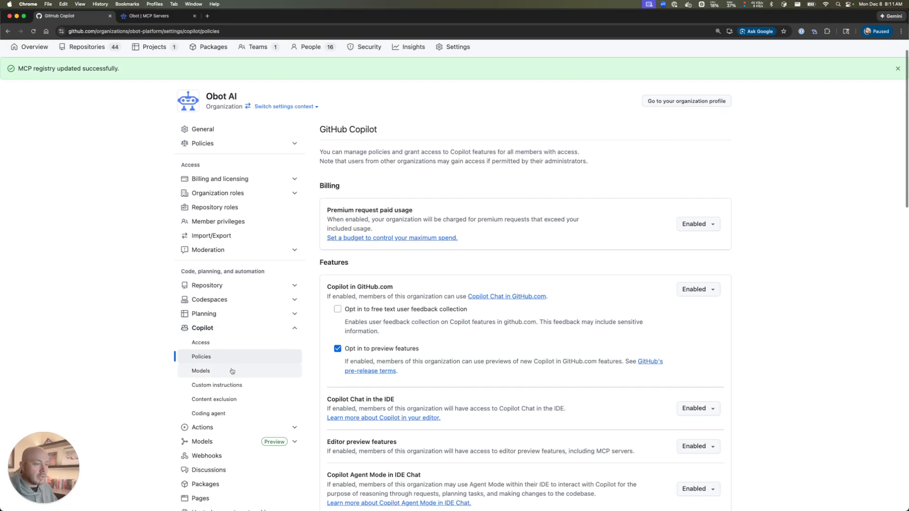
scroll(397, 327, "down", 7)
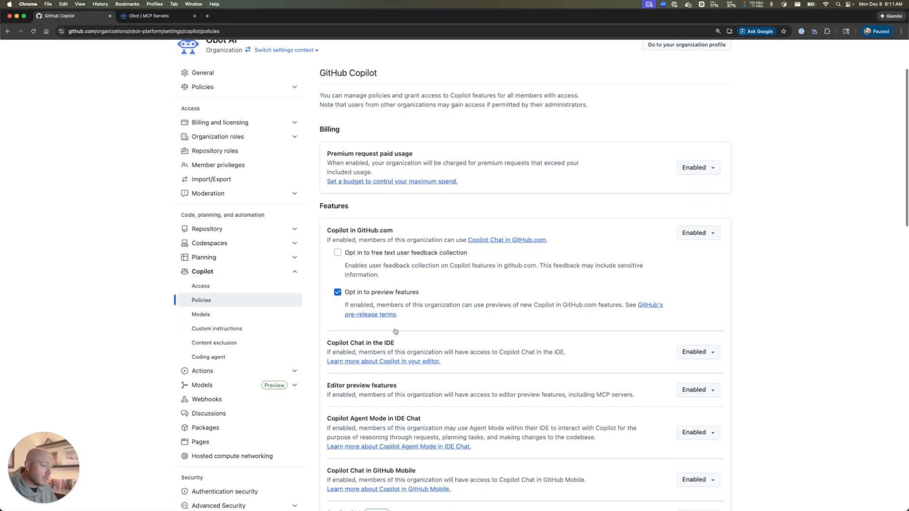
scroll(398, 327, "down", 10)
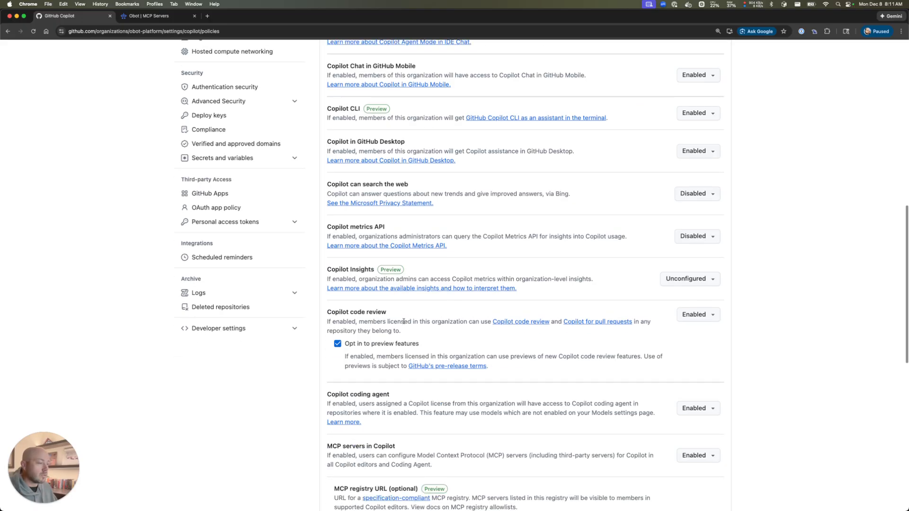
scroll(403, 321, "down", 2)
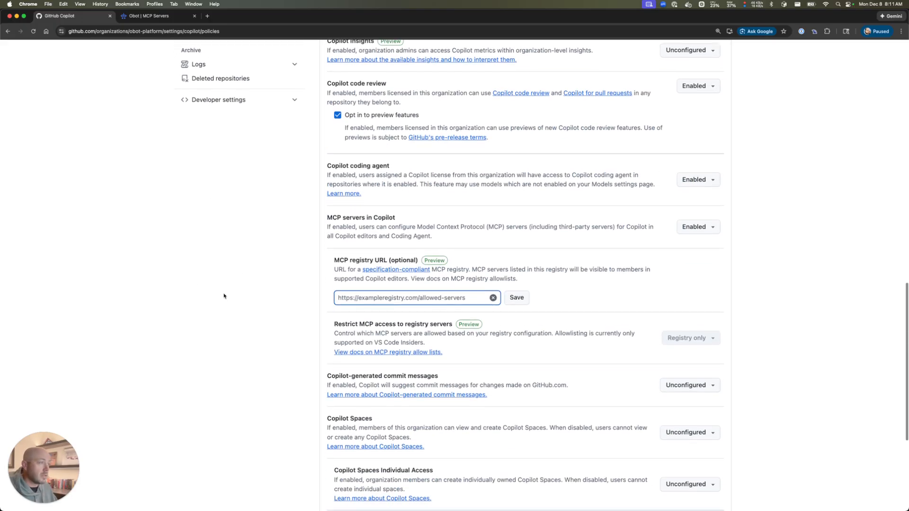
scroll(228, 297, "down", 1)
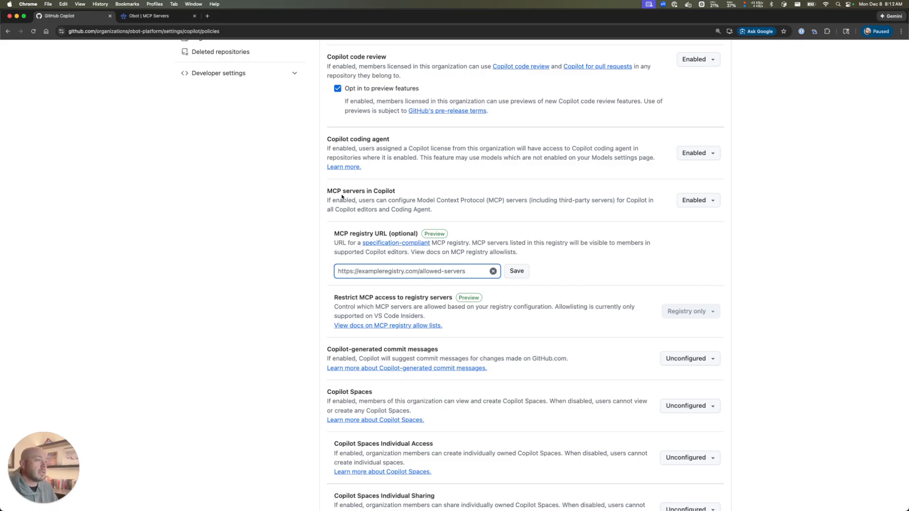
scroll(386, 190, "down", 4)
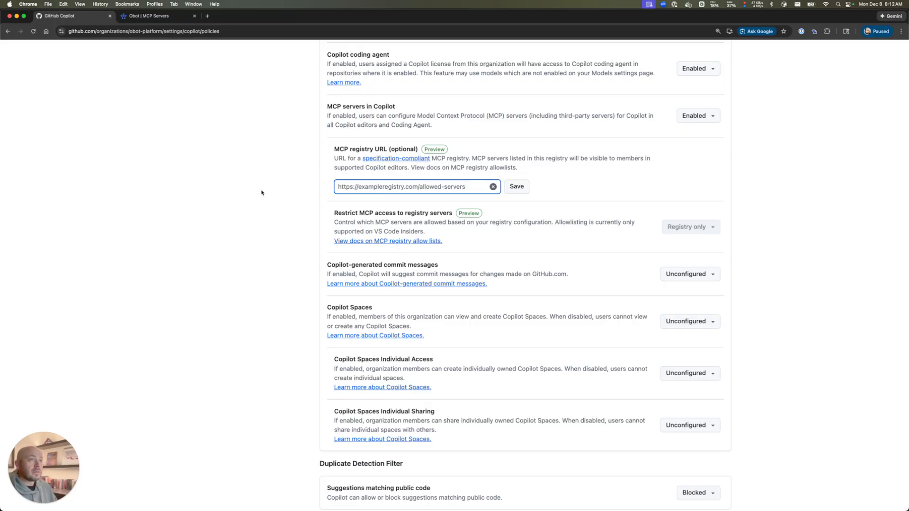
Review the Registry Entries list on Obot's MCP Servers page
left_click(169, 17)
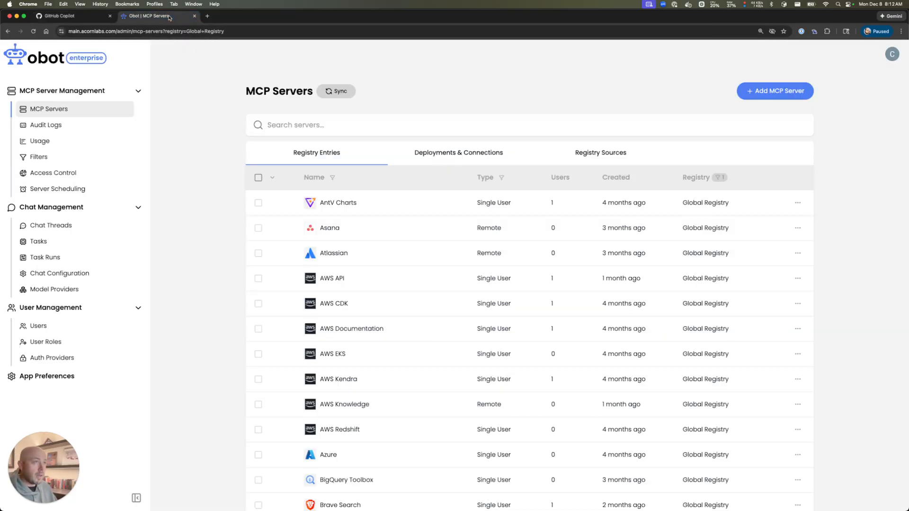
left_click(273, 120)
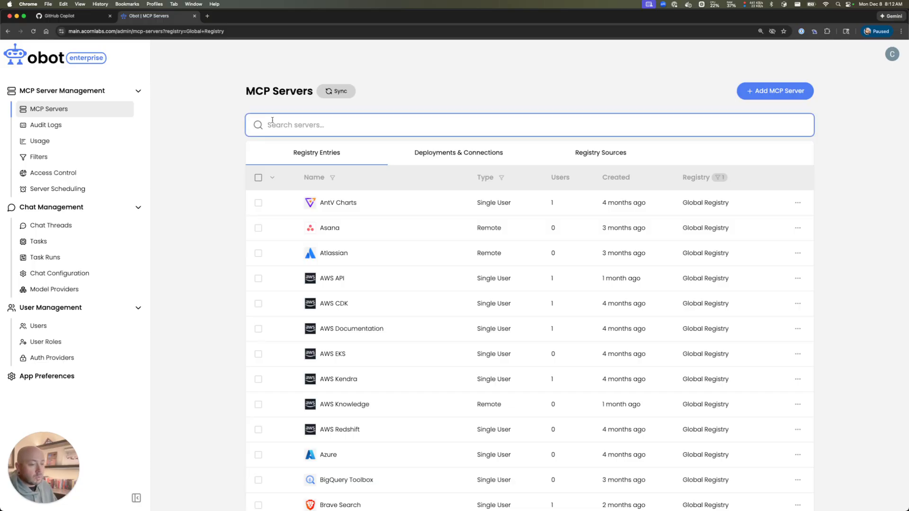
left_click(199, 177)
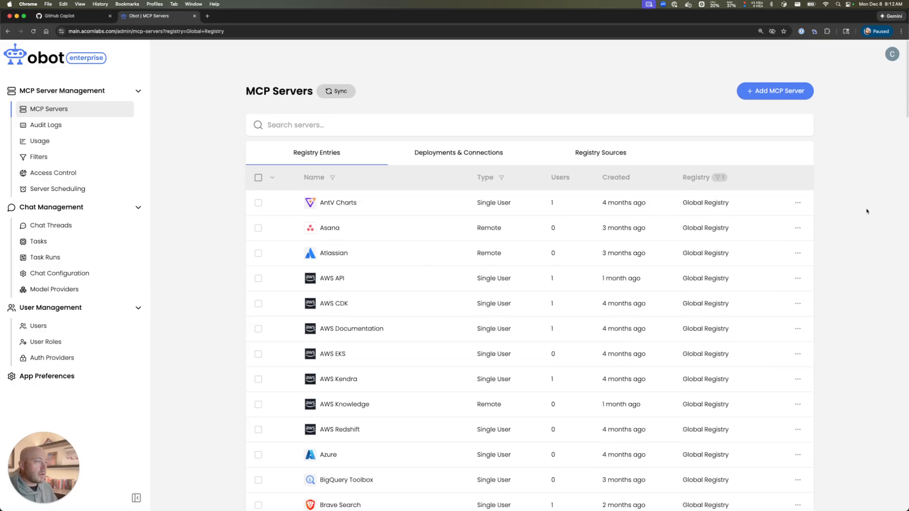
scroll(867, 211, "down", 1)
scroll(866, 210, "down", 3)
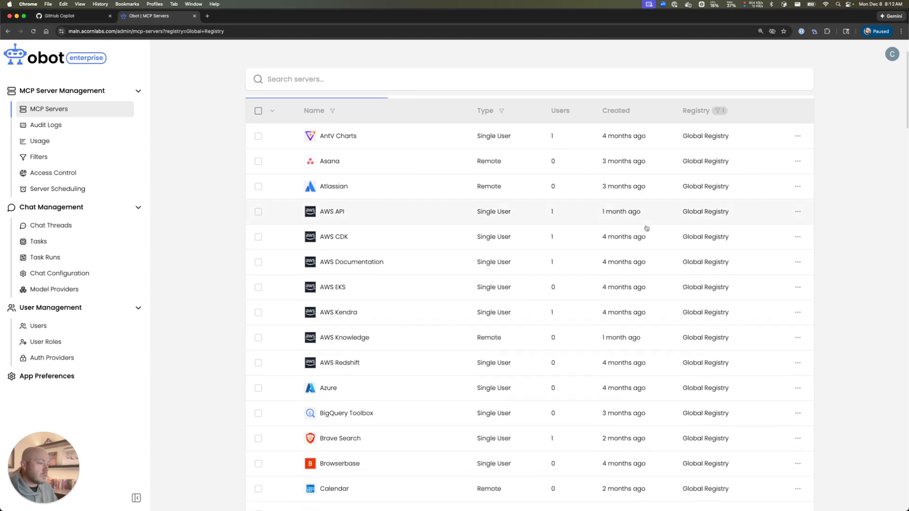
scroll(621, 228, "down", 6)
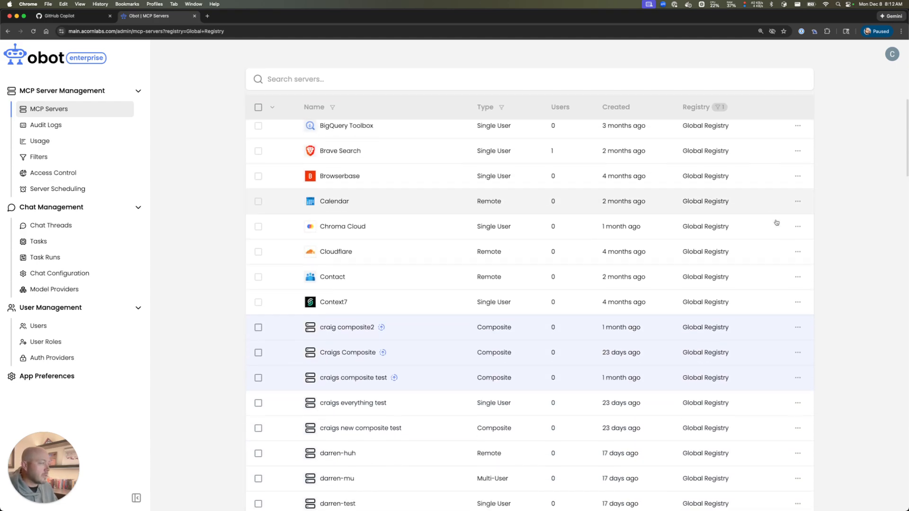
scroll(521, 214, "up", 10)
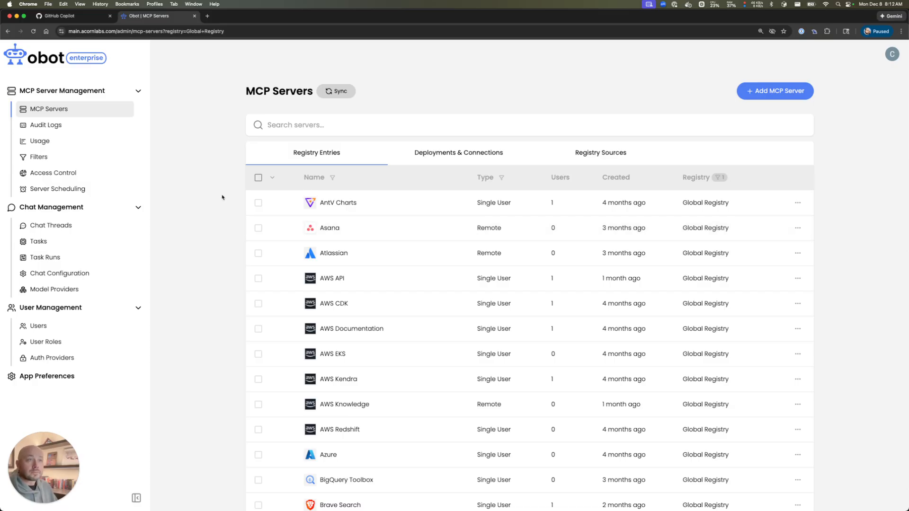
left_click(113, 31)
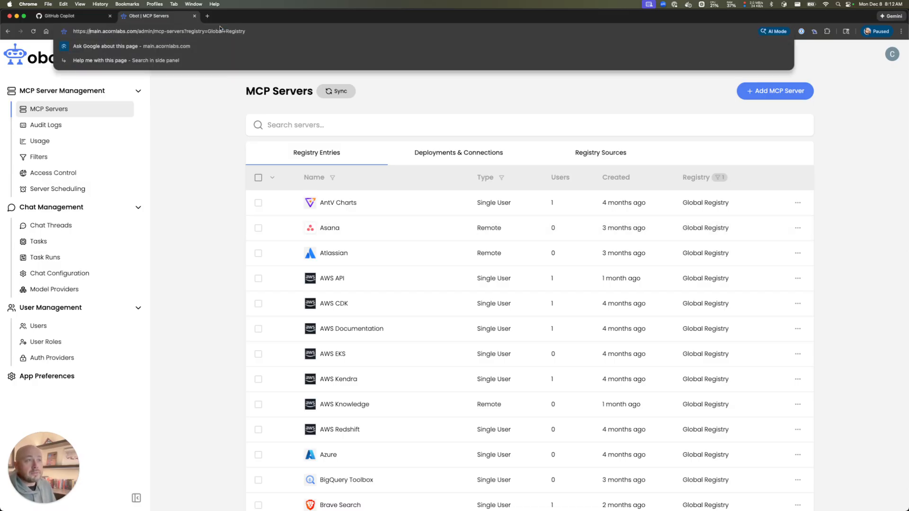
left_click_drag(138, 31, 73, 31)
key("super+c")
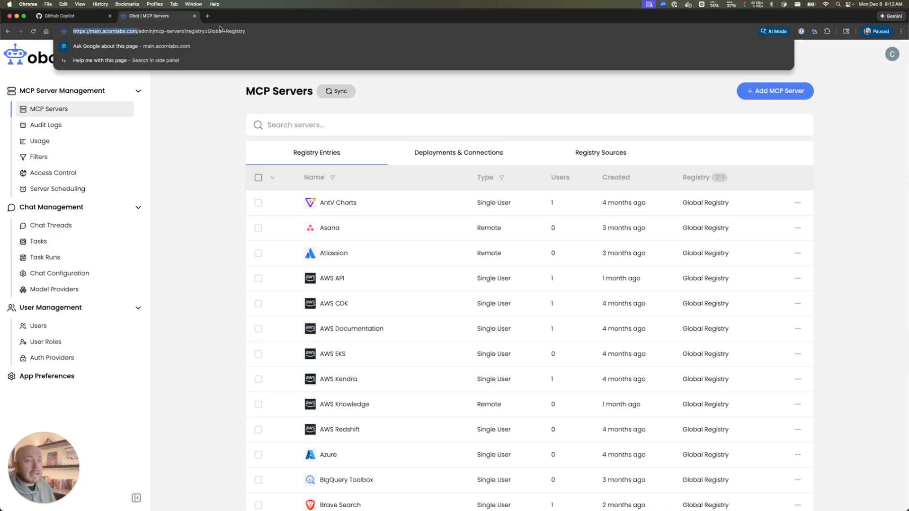
left_click(195, 191)
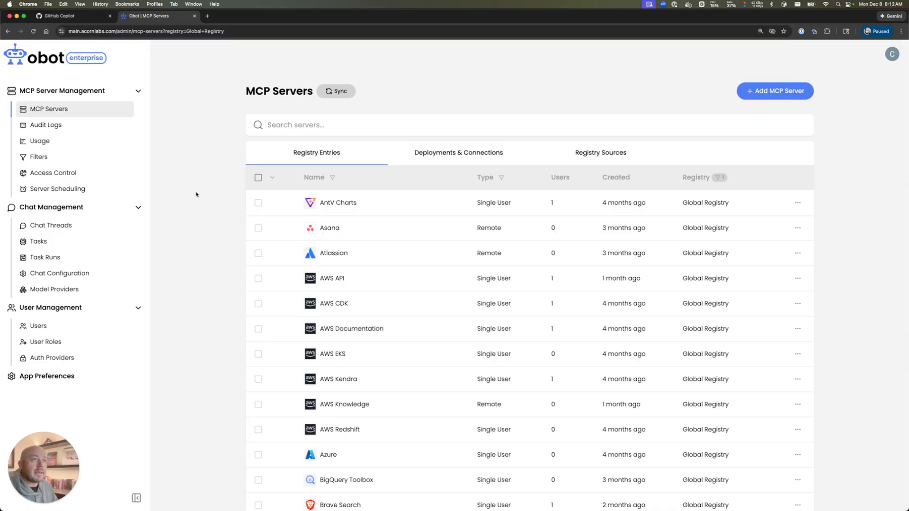
left_click(71, 18)
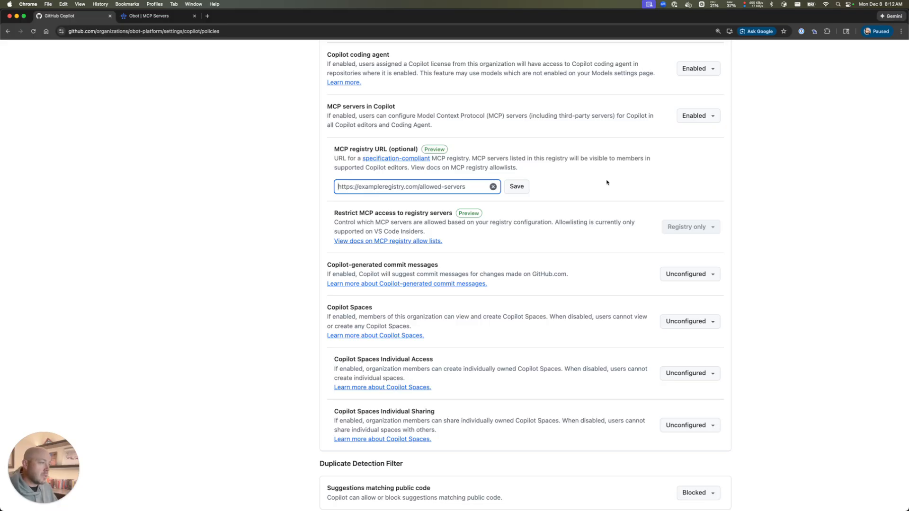
key("super+a")
key("super+v")
left_click(171, 273)
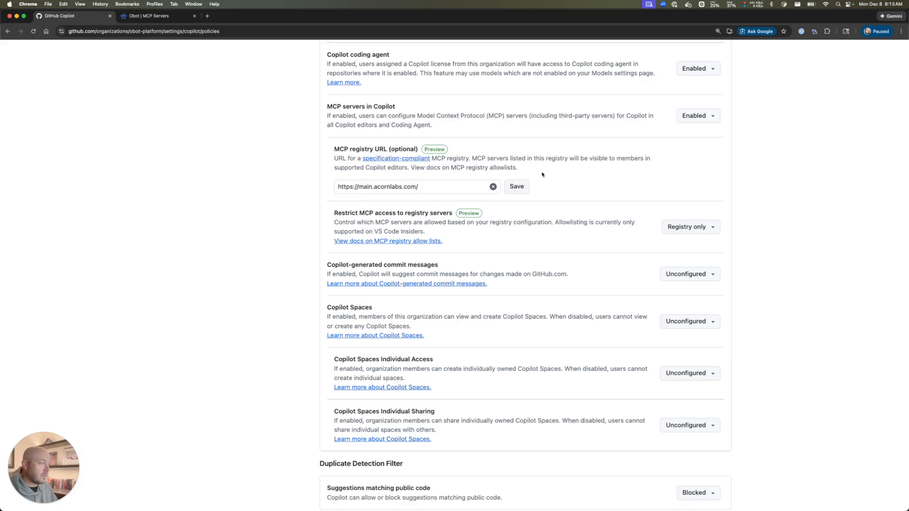
left_click(516, 187)
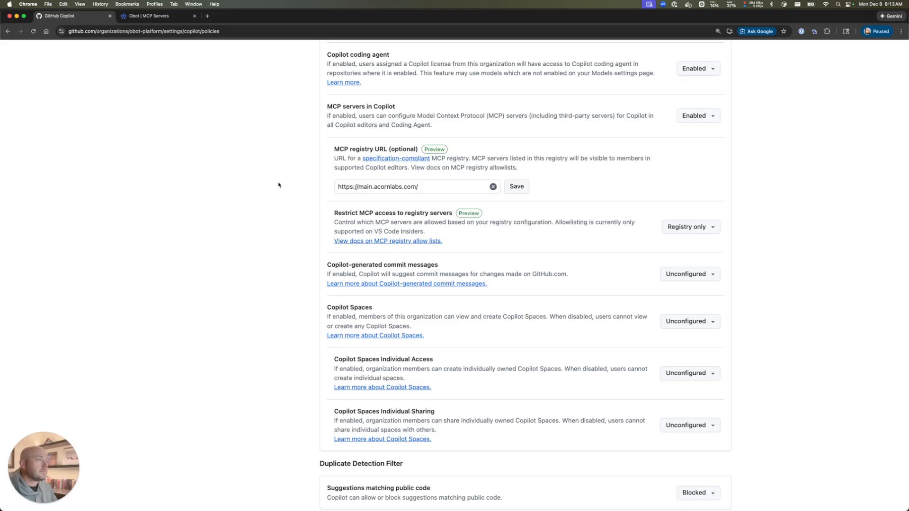
key("super+Tab")
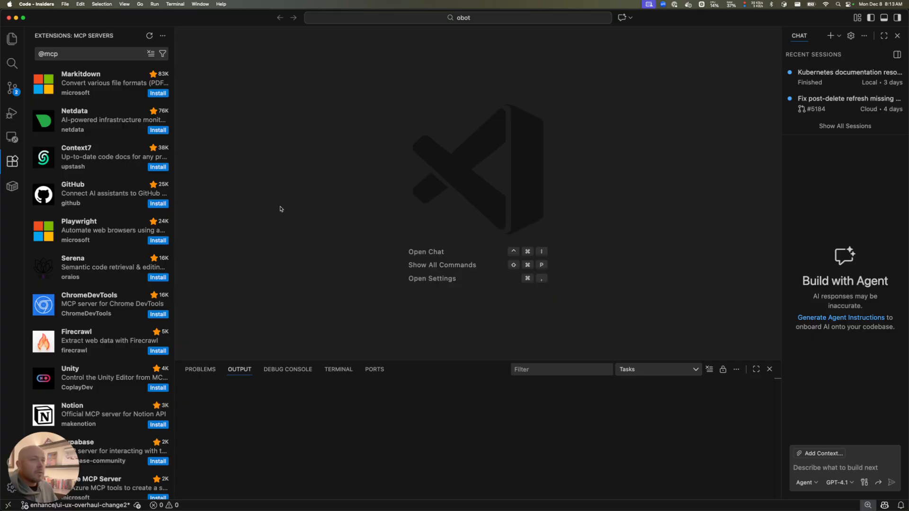
Quit VS Code Insiders and relaunch it through Spotlight
left_click(35, 4)
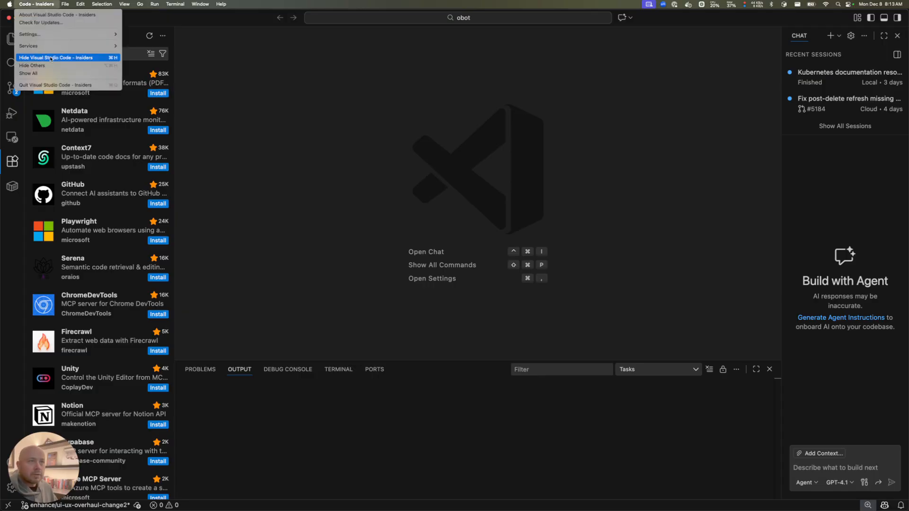
left_click(56, 87)
key("super+space")
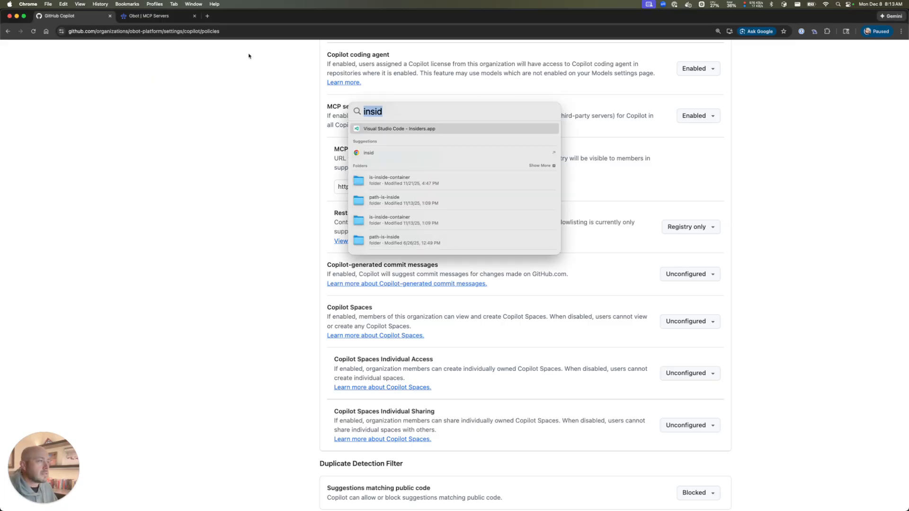
key("Return")
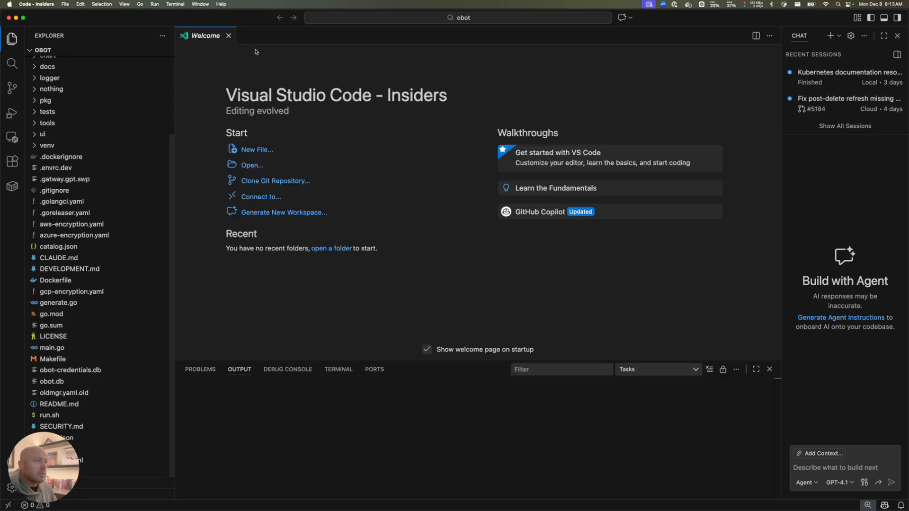
Browse MCP servers, refresh the gallery to show Obot registry servers, and install Playwright
key("super+shift+p")
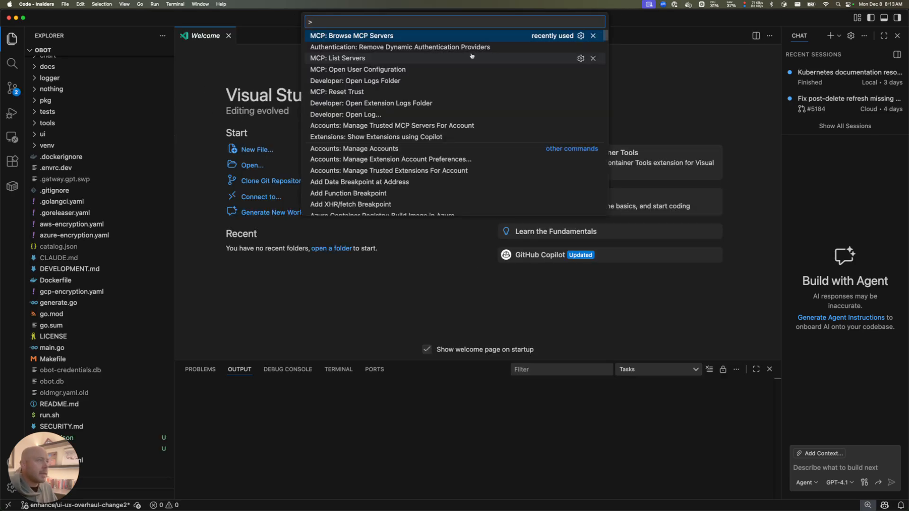
left_click(451, 36)
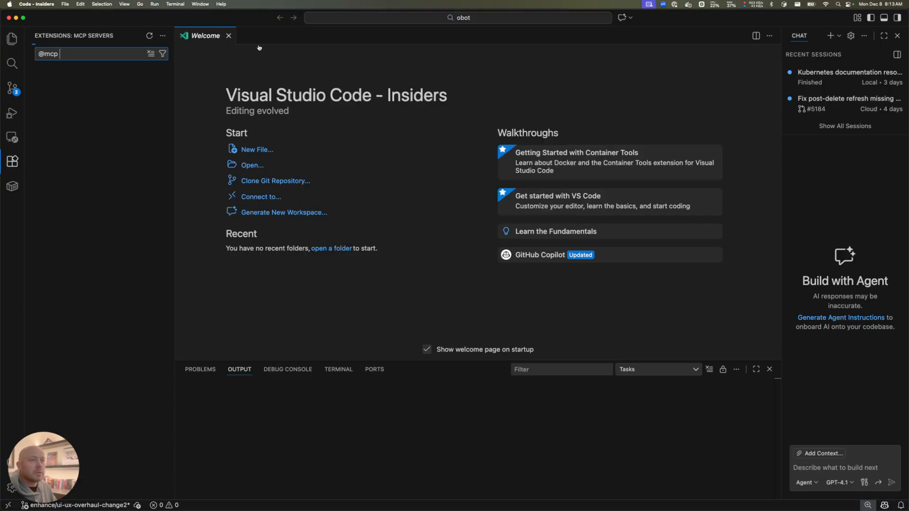
left_click(215, 100)
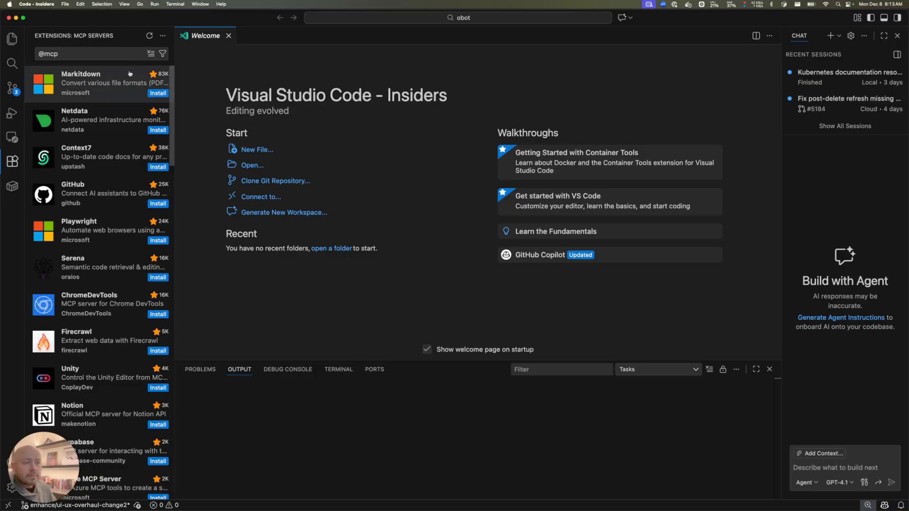
left_click(149, 37)
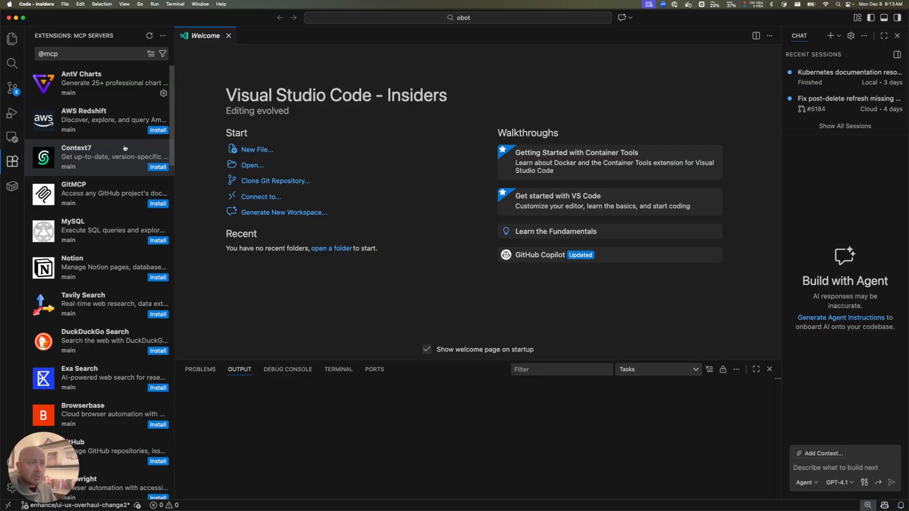
scroll(106, 171, "down", 2)
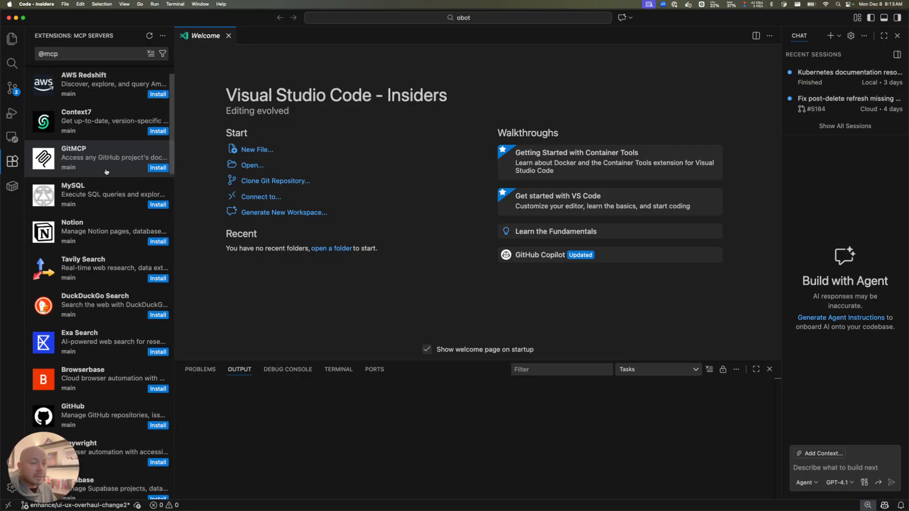
scroll(106, 171, "up", 2)
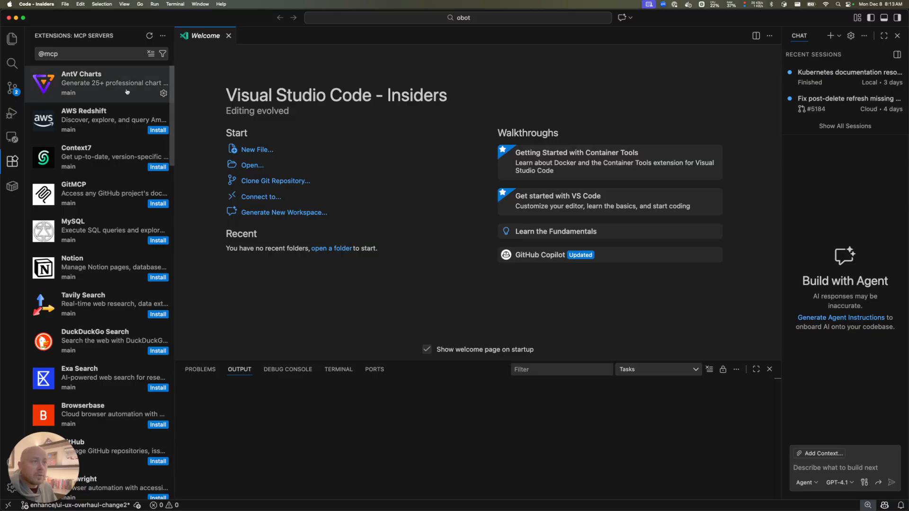
scroll(122, 102, "down", 3)
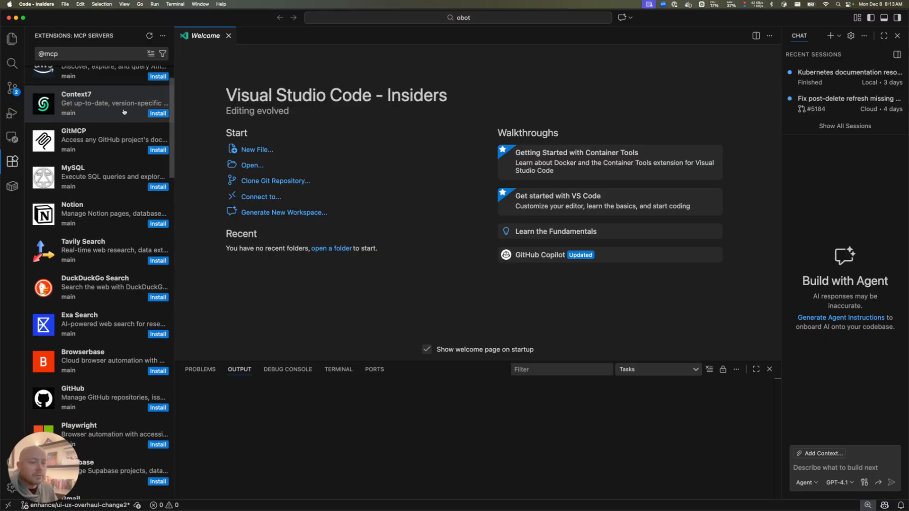
scroll(124, 112, "down", 5)
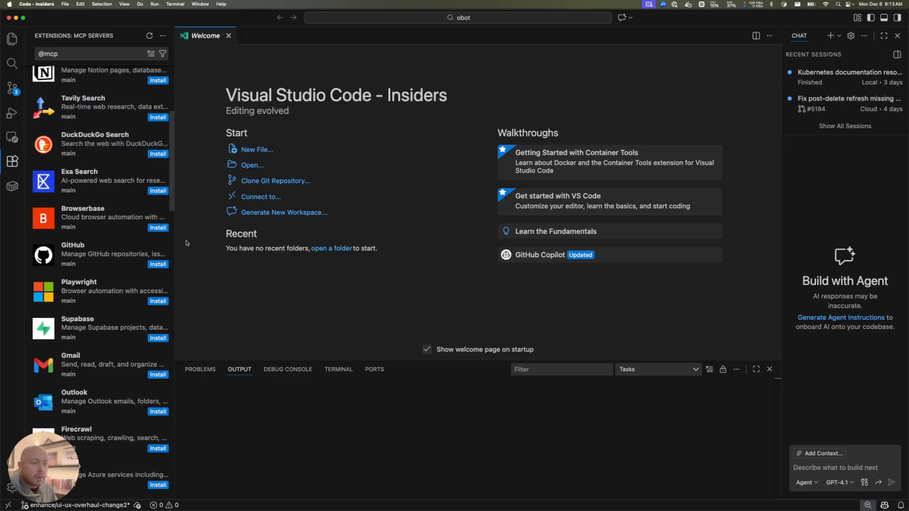
left_click(160, 301)
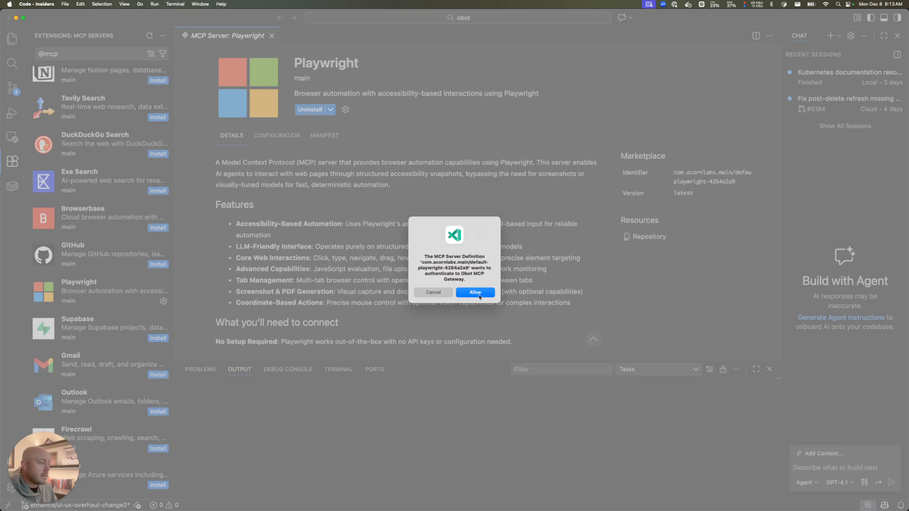
Authenticate Playwright with the Obot MCP Gateway through the browser sign-in
left_click(479, 295)
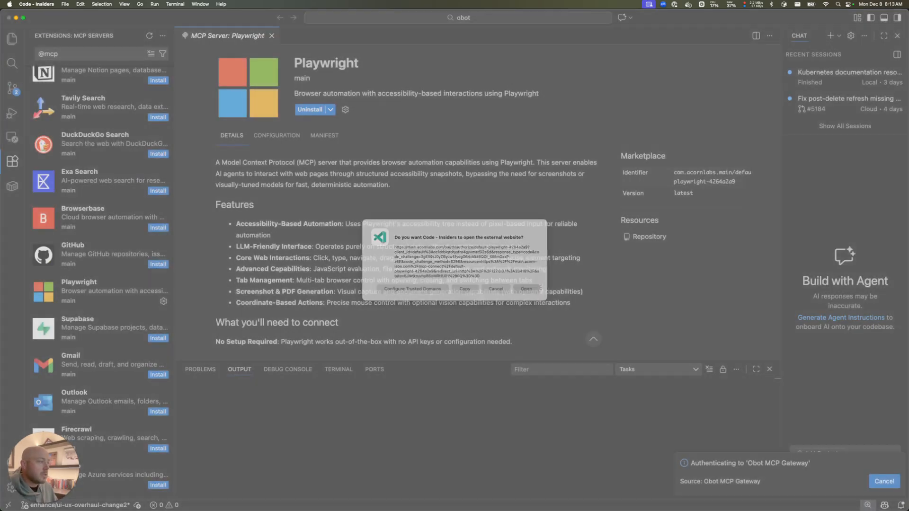
left_click(526, 289)
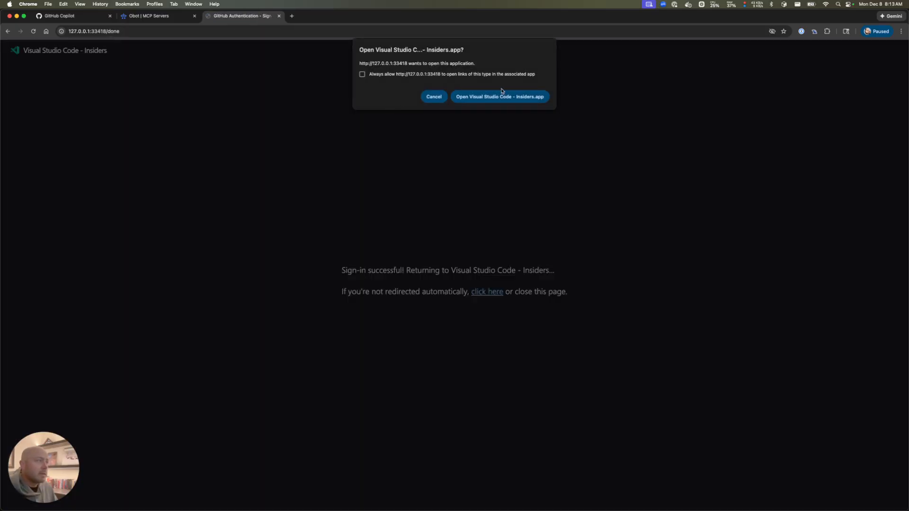
left_click(503, 94)
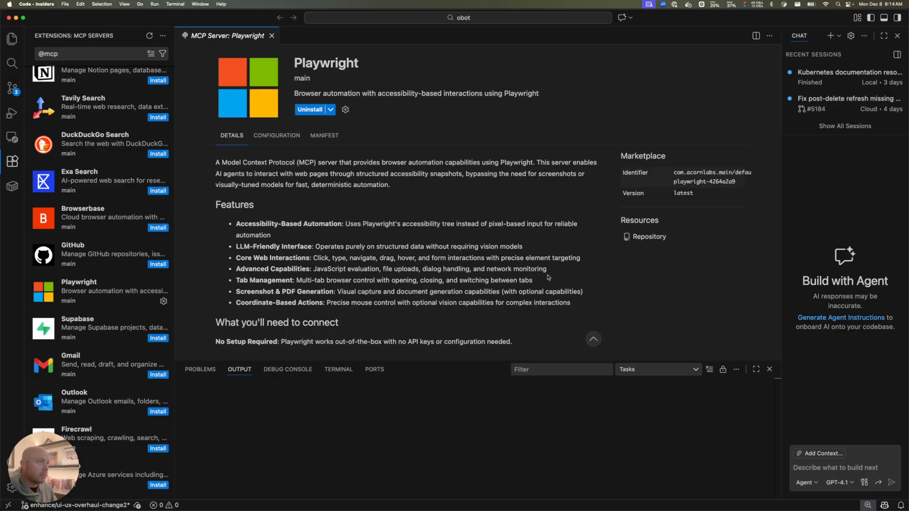
Close the Playwright details and review chat tools in Configure Tools with Built-In collapsed
left_click(271, 36)
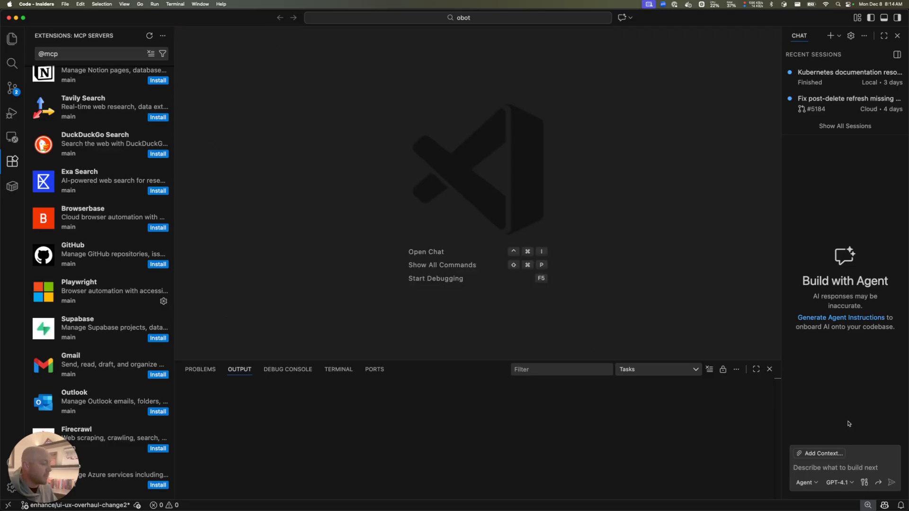
left_click(864, 482)
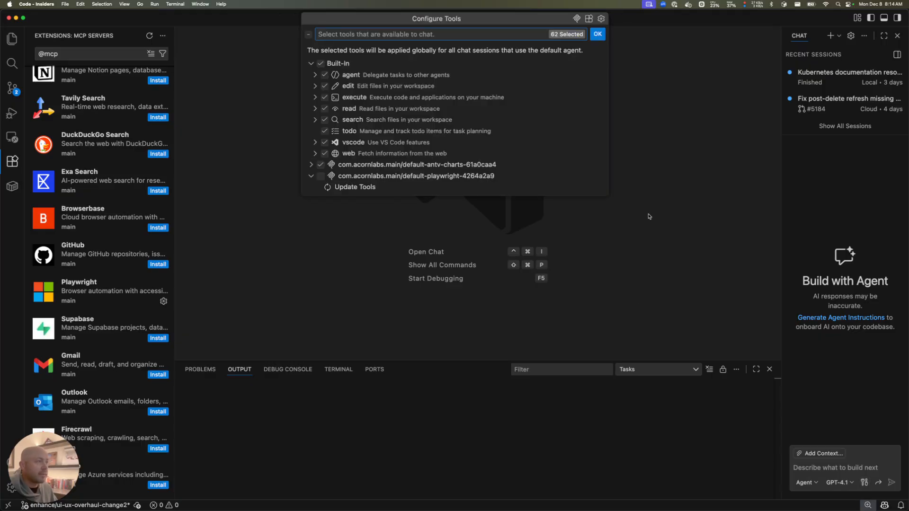
left_click(311, 63)
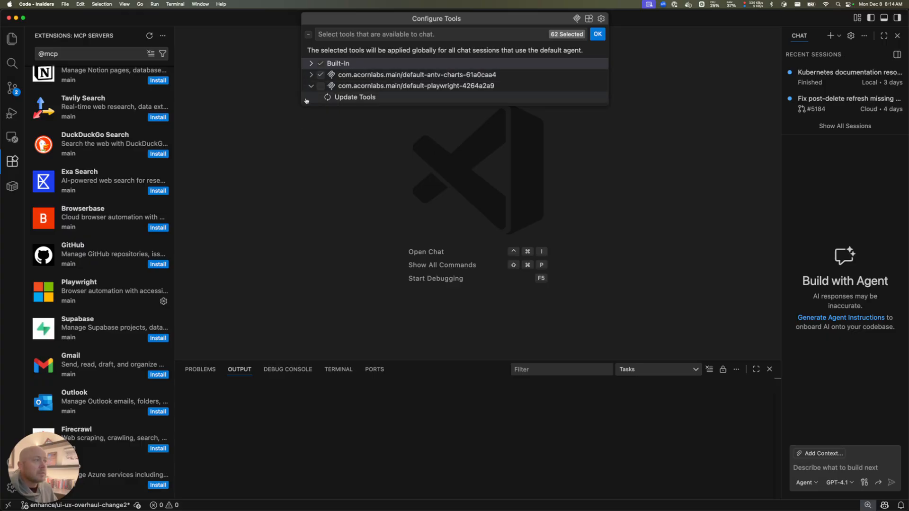
key("super+Tab")
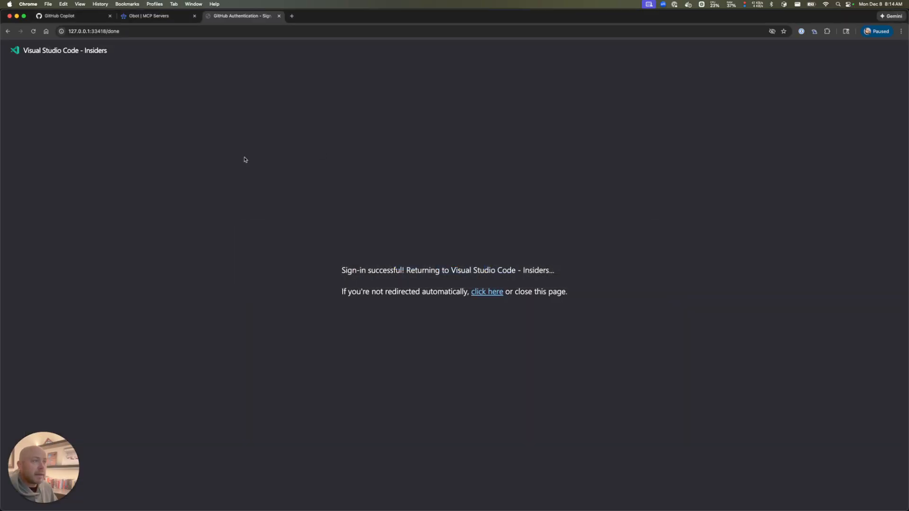
Open Obot's global Everything access rule and remove Everything in Global Registry
left_click(132, 16)
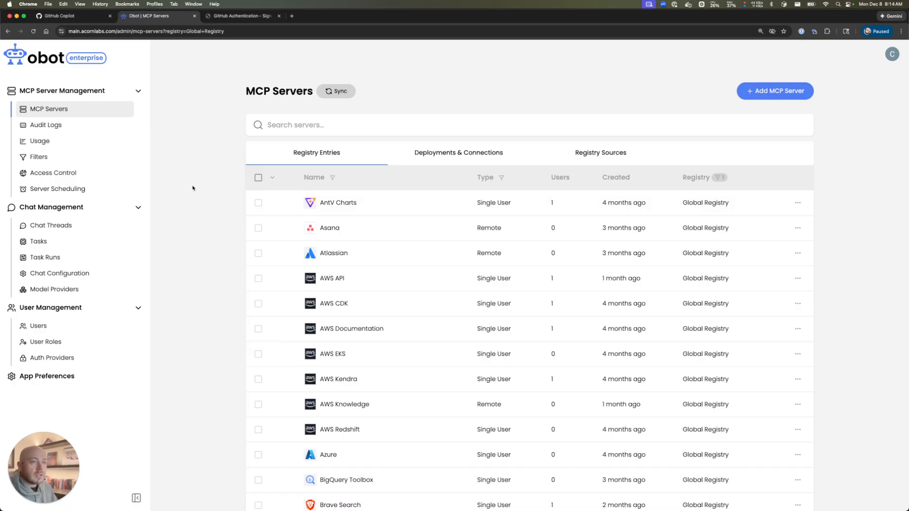
left_click(112, 172)
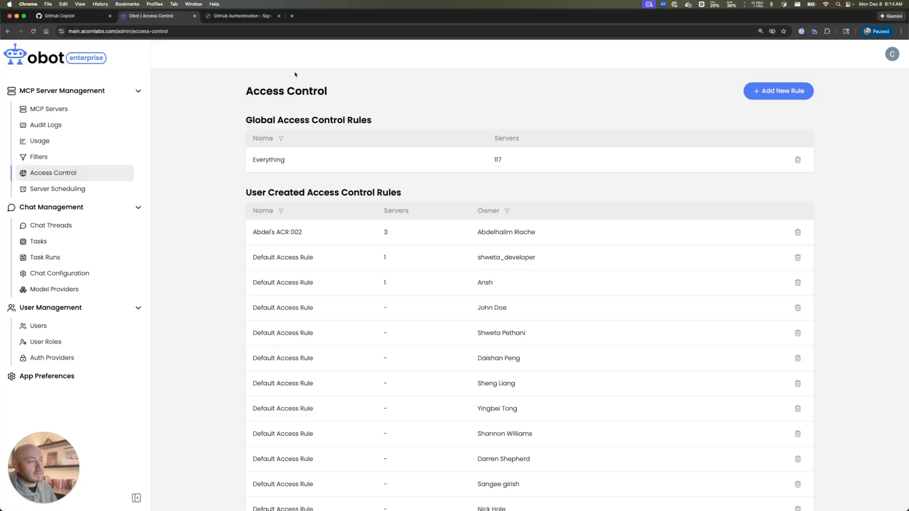
left_click(350, 161)
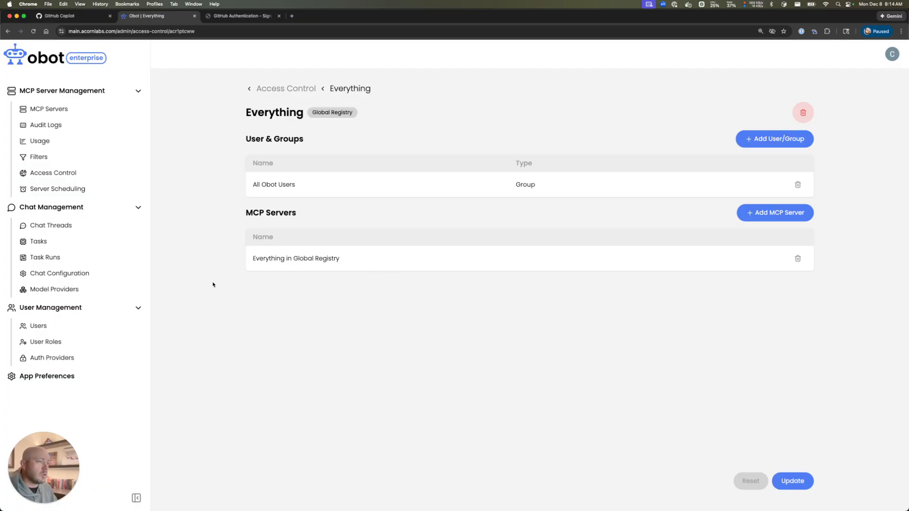
left_click(798, 259)
Add the Azure, Browserbase and Calendar servers to the rule and update it
left_click(788, 216)
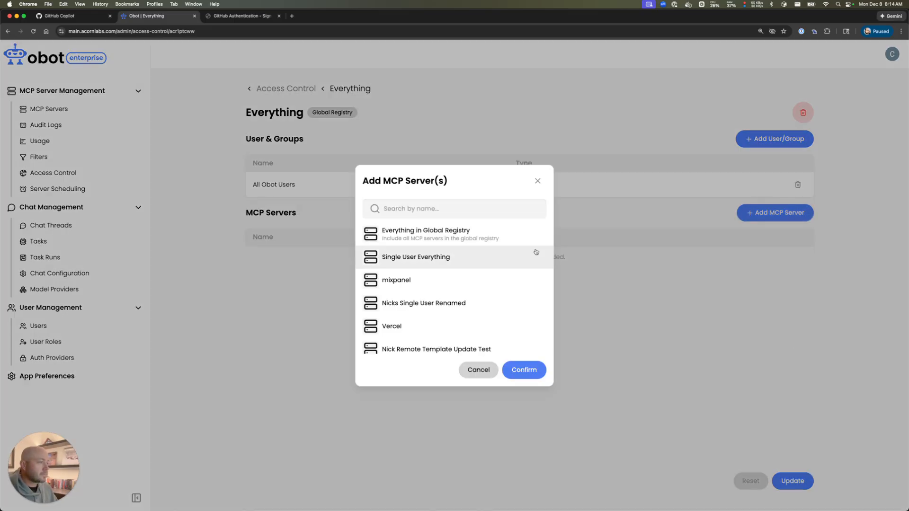
scroll(433, 258, "down", 5)
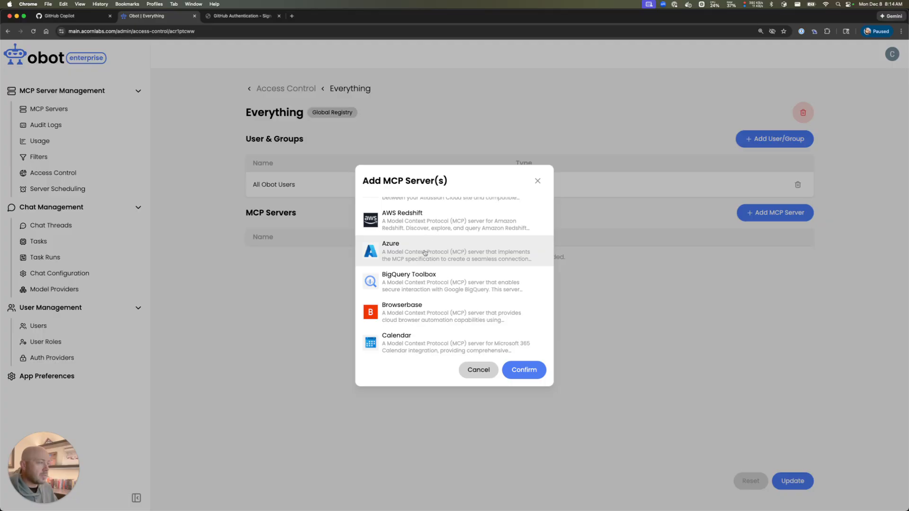
left_click(422, 254)
scroll(416, 271, "down", 1)
scroll(416, 271, "down", 1)
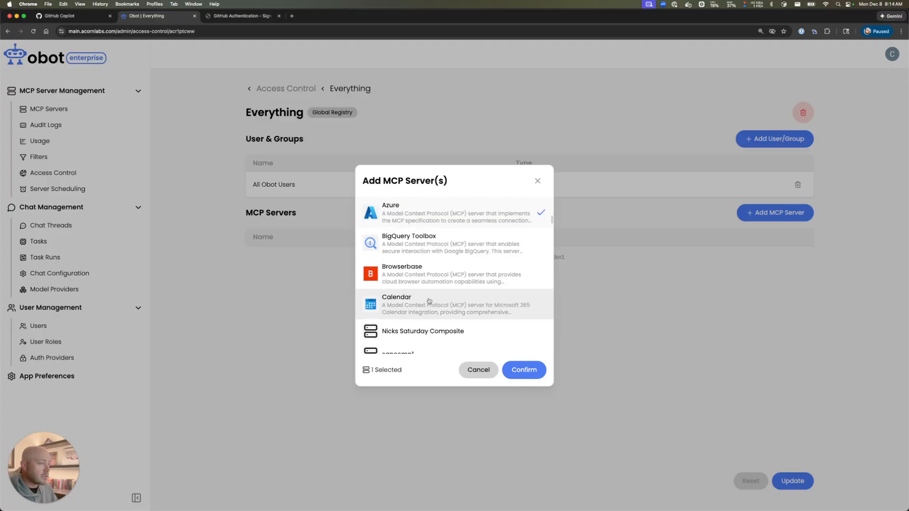
left_click(429, 276)
left_click(433, 305)
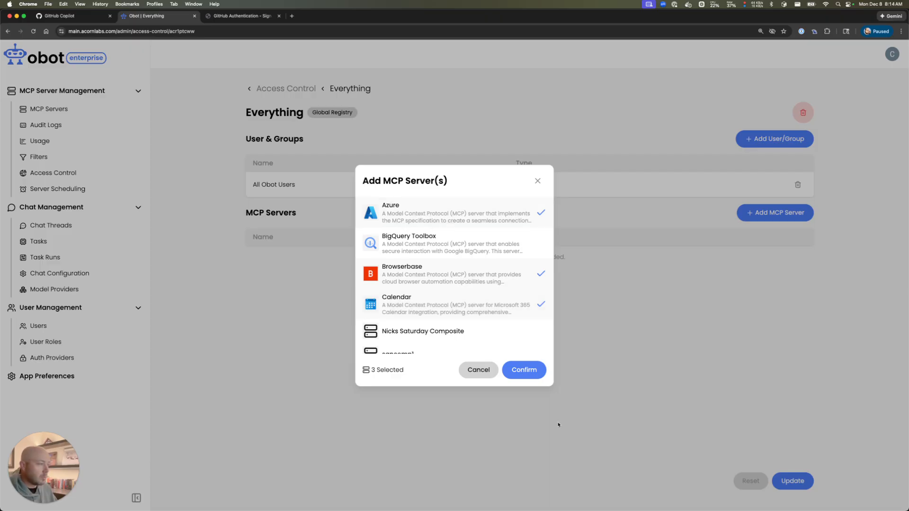
left_click(523, 370)
left_click(793, 481)
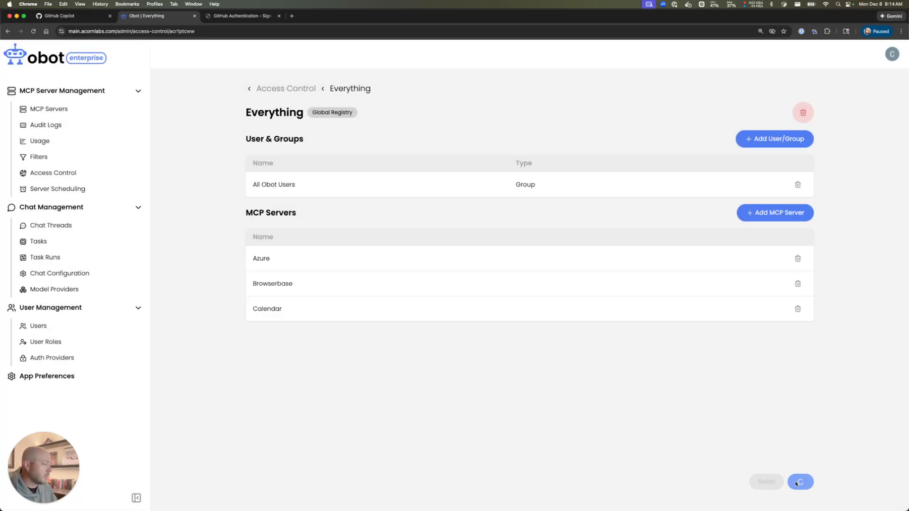
key("super+Tab")
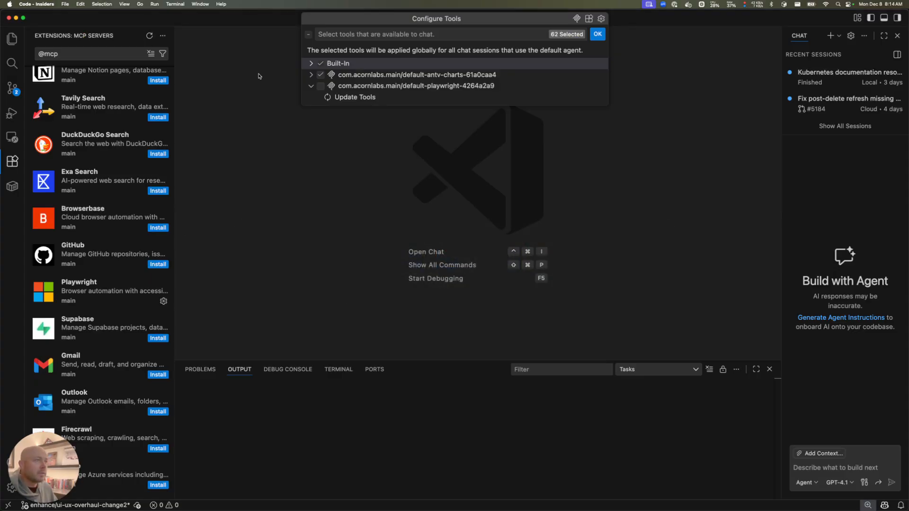
Confirm Configure Tools and refresh the MCP gallery to show only Browserbase, Azure and Calendar
left_click(597, 34)
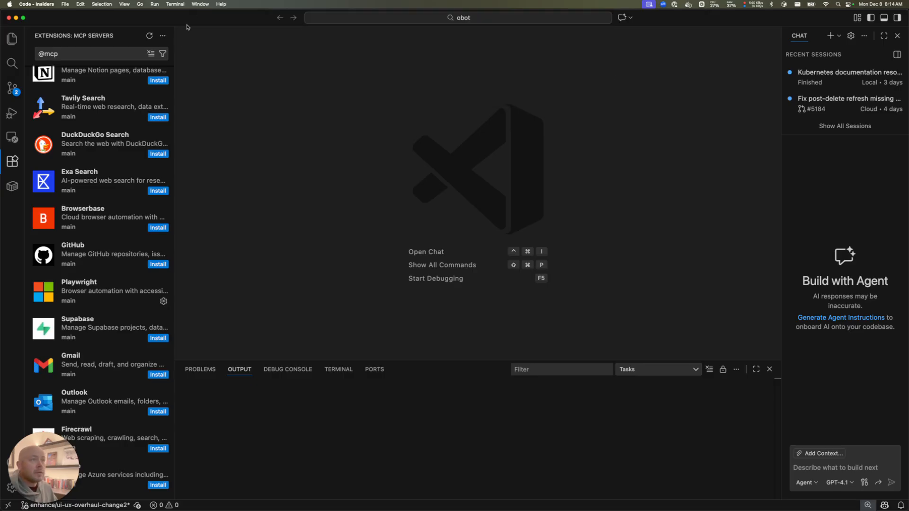
left_click(148, 37)
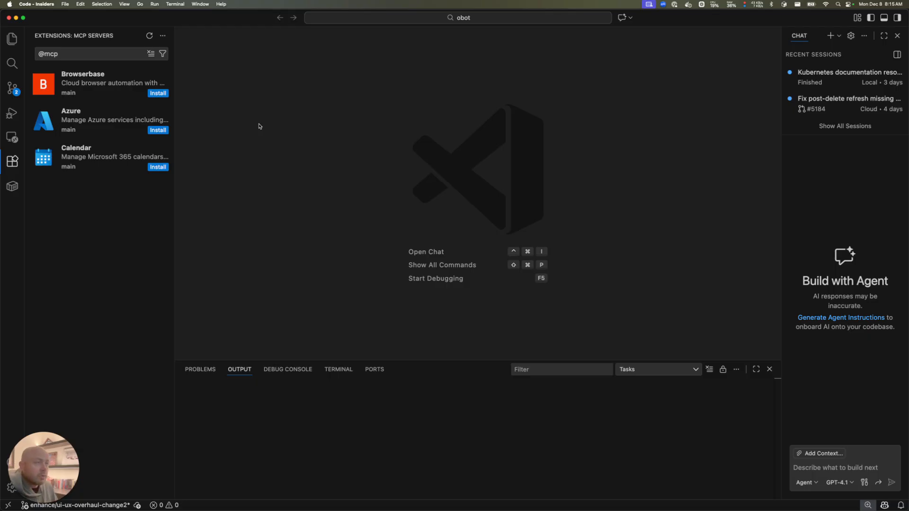
key("super+Tab")
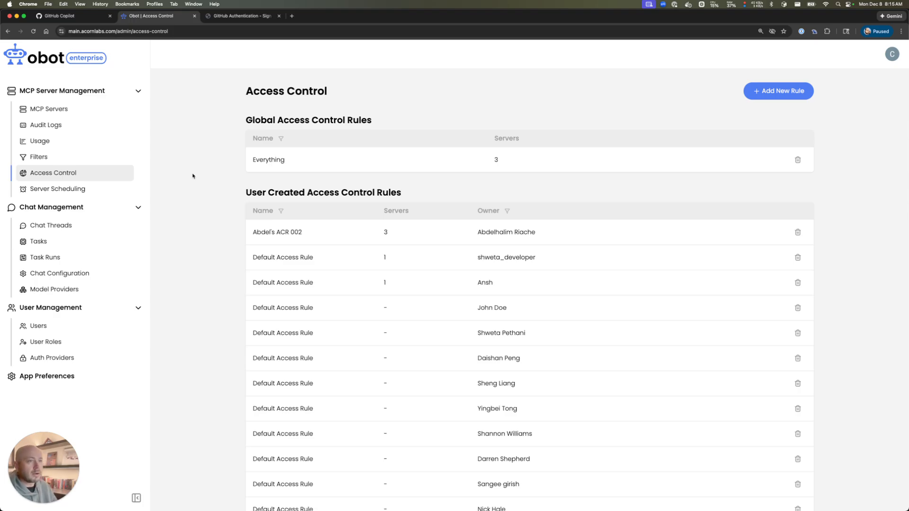
key("super+Tab")
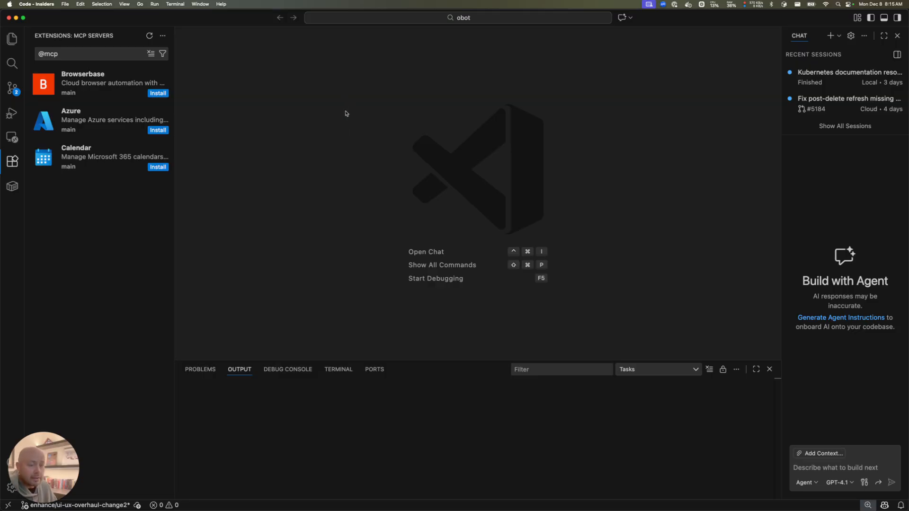
key("super+Tab")
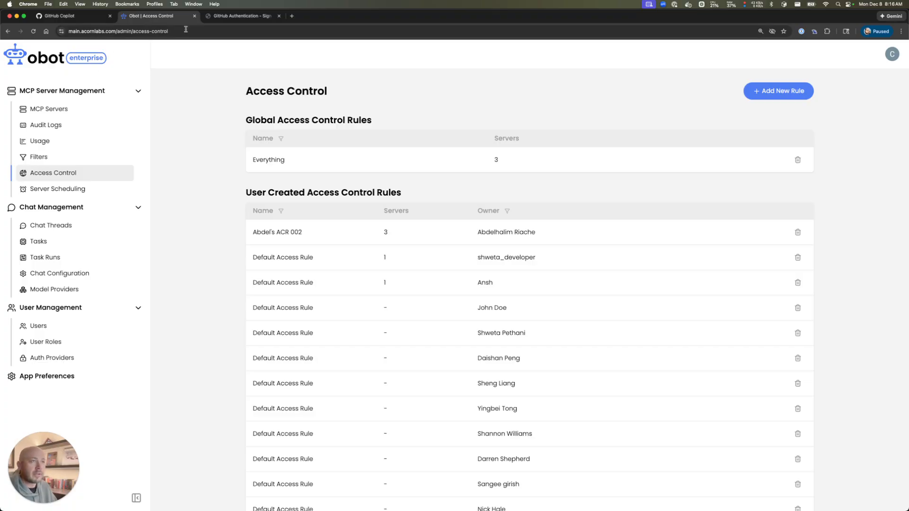
From the GitHub Copilot policies page, load github.com/obot-platform/obot in a fresh browser tab
left_click(68, 18)
scroll(265, 180, "up", 20)
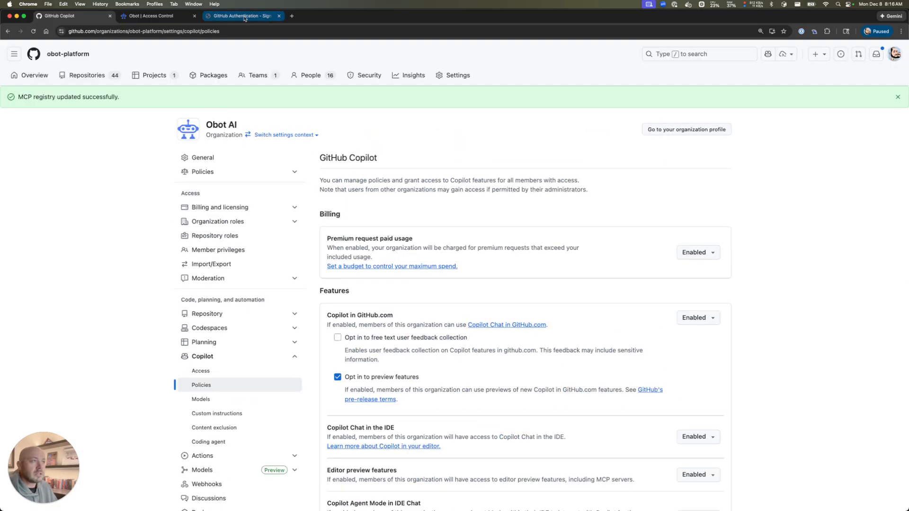
left_click(291, 16)
type("github")
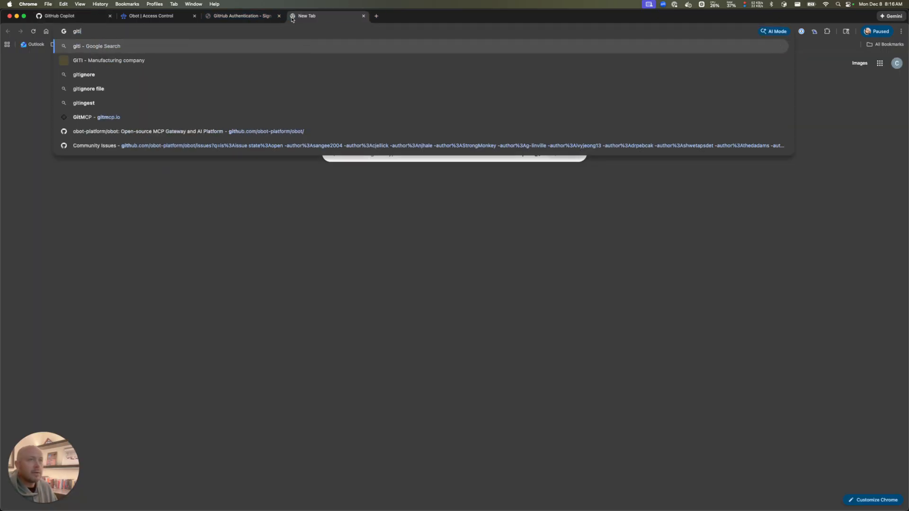
key("Down")
key("Down")
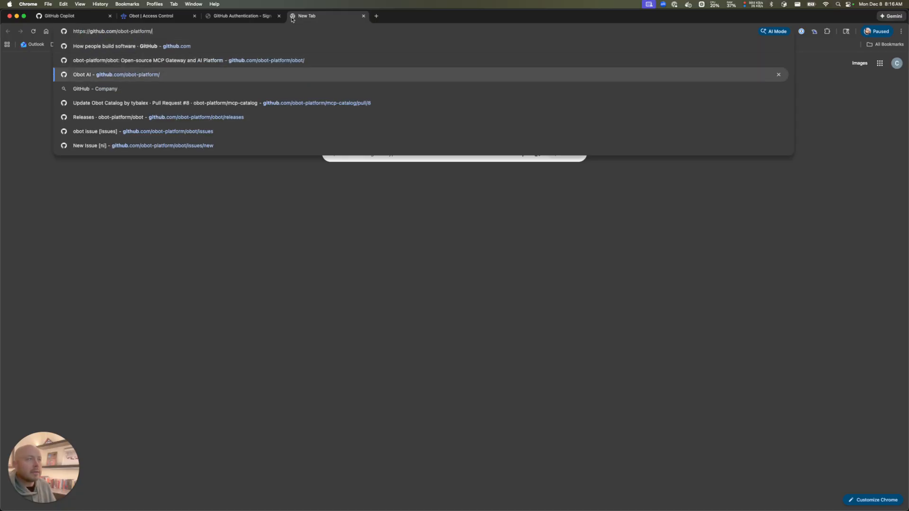
key("Up")
key("Return")
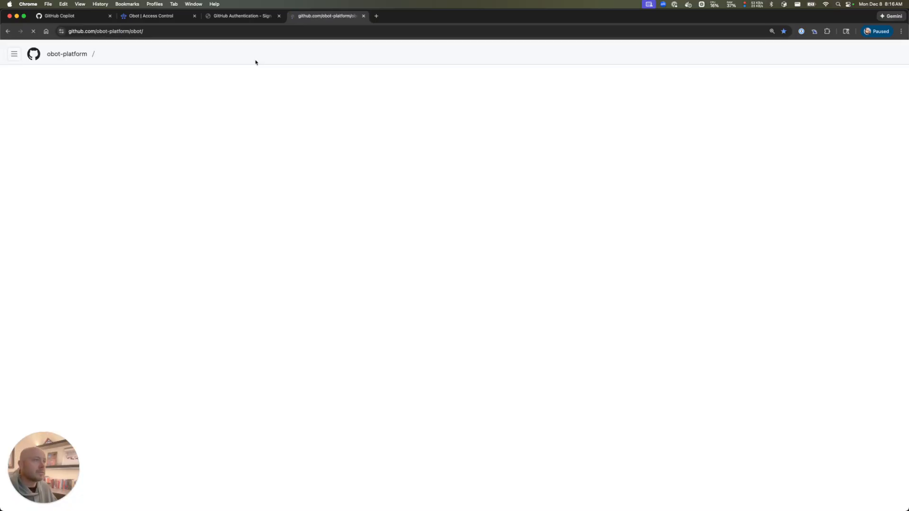